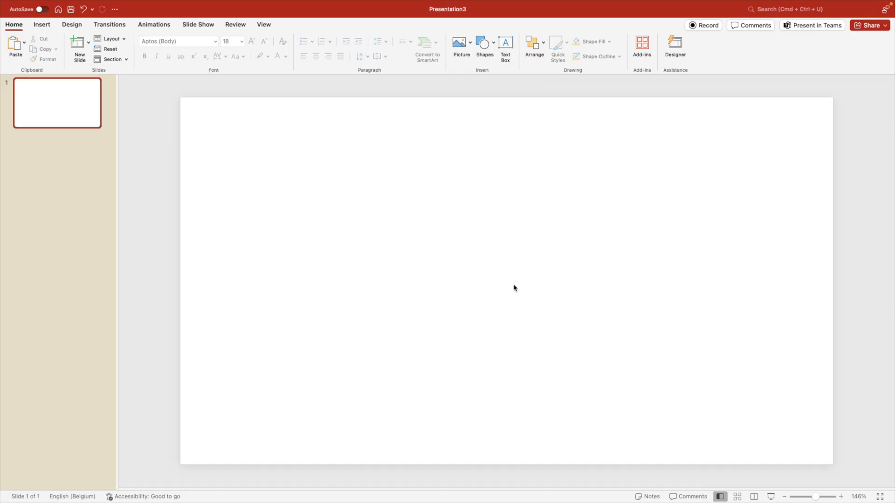
# - Insert the Africa silhouette icon from the stock icons by searching 'africa'
pyautogui.click(41, 25)
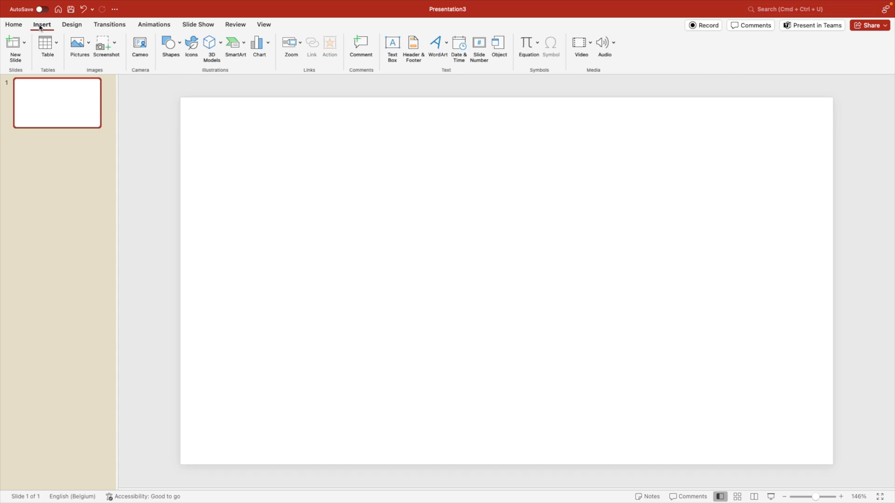
pyautogui.click(192, 46)
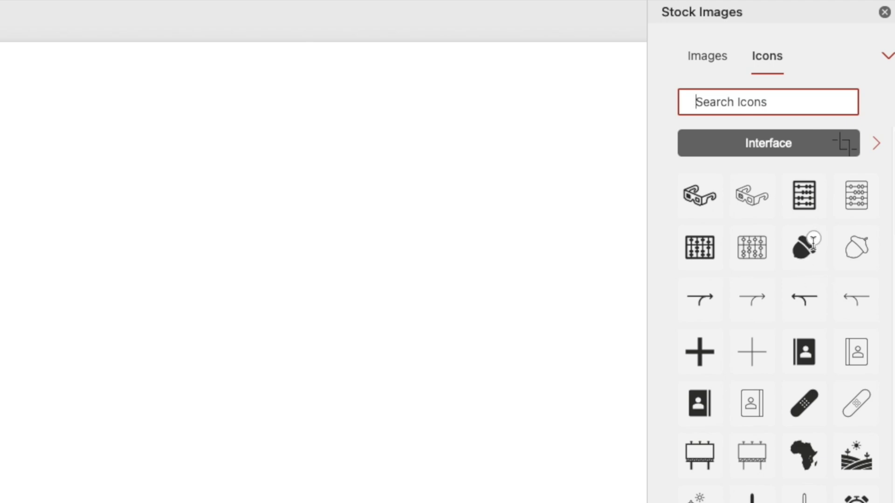
pyautogui.click(747, 103)
pyautogui.write('africa')
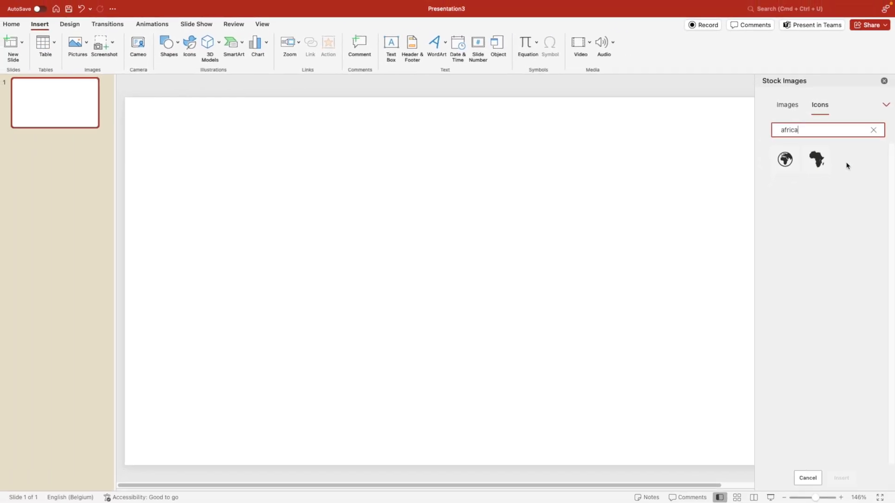
pyautogui.click(817, 159)
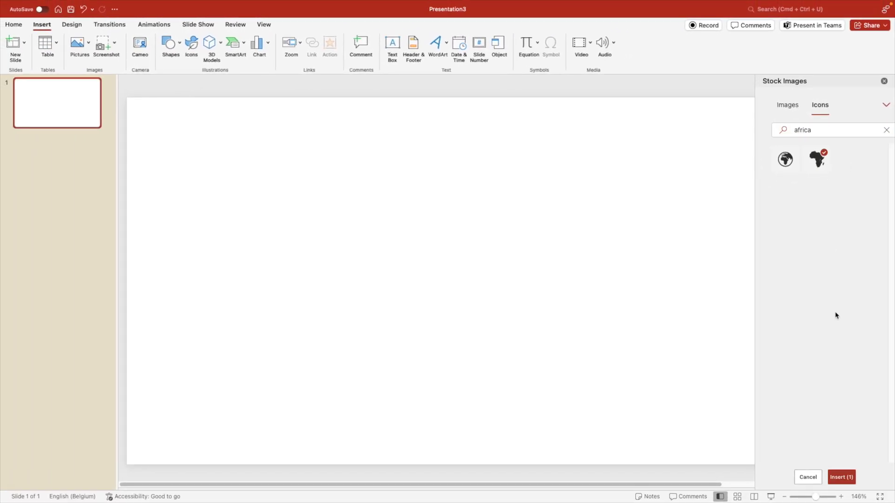
pyautogui.click(841, 478)
pyautogui.click(874, 98)
# - Enlarge the Africa graphic to about 19 cm and move it to the slide's right side
pyautogui.moveTo(532, 256); pyautogui.dragTo(719, 93)
pyautogui.moveTo(505, 292); pyautogui.dragTo(402, 385)
pyautogui.moveTo(616, 160); pyautogui.dragTo(678, 94)
pyautogui.moveTo(552, 200); pyautogui.dragTo(689, 204)
pyautogui.click(359, 198)
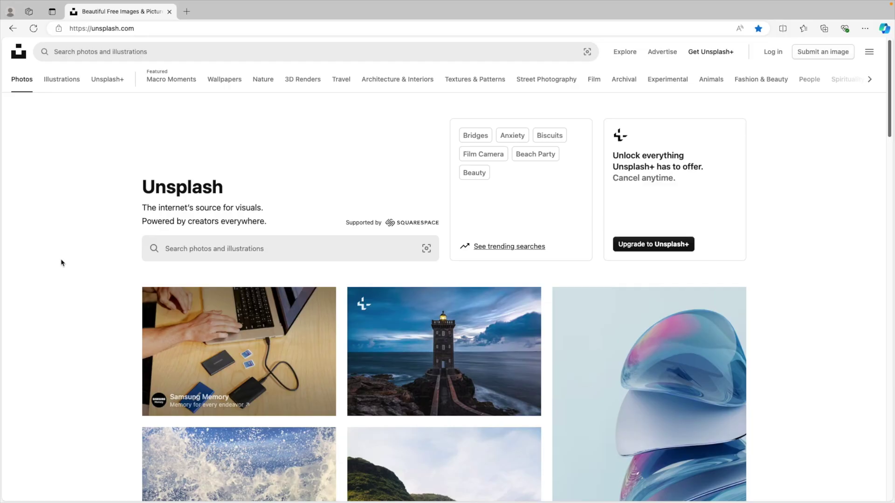
# - Search Unsplash for 'elephant africa' and limit the results to free photos
pyautogui.click(114, 51)
pyautogui.write('elephant africa')
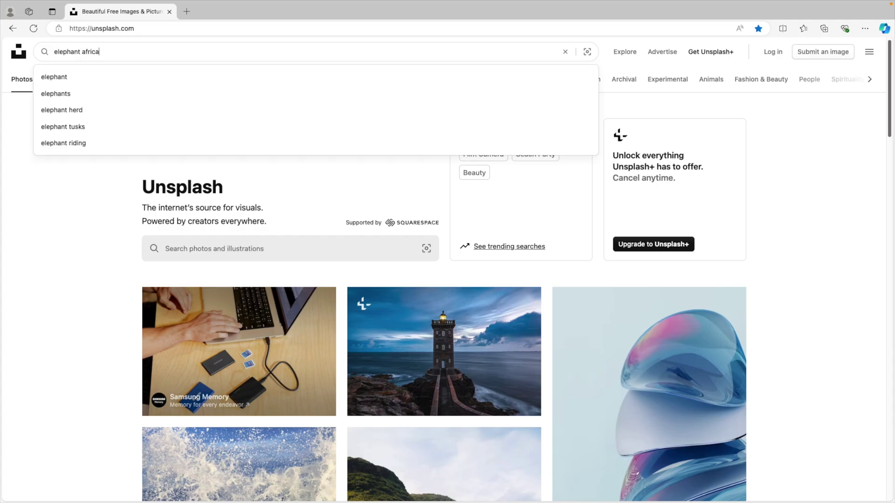
pyautogui.press('Return')
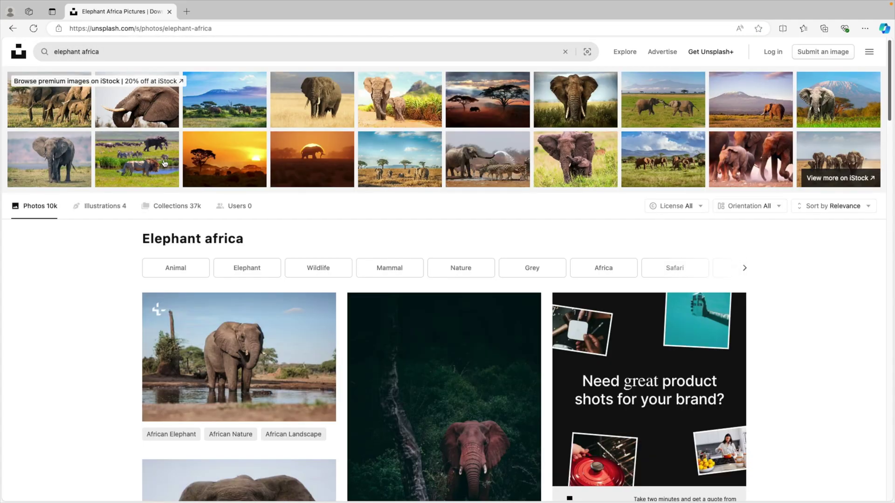
pyautogui.click(676, 206)
pyautogui.click(671, 279)
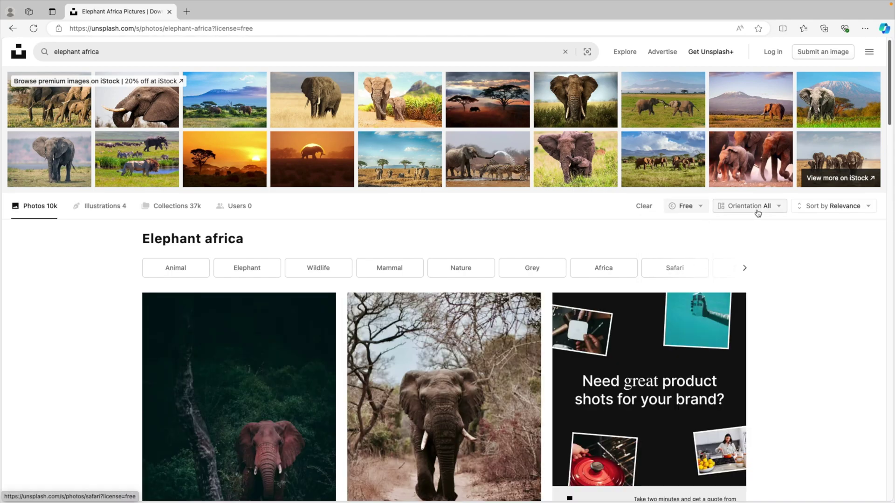
# - Open the photo of the elephant walking on the dirt track and download it in Large size
pyautogui.click(757, 208)
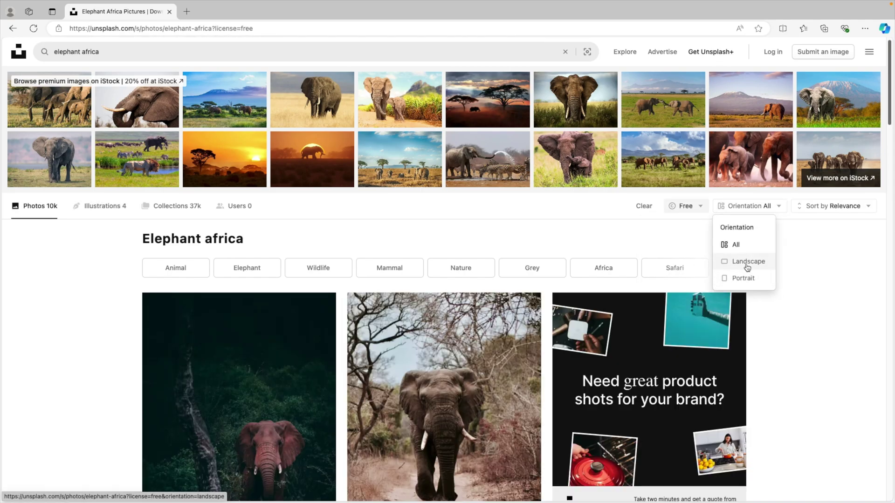
pyautogui.scroll(-2, 810, 336)
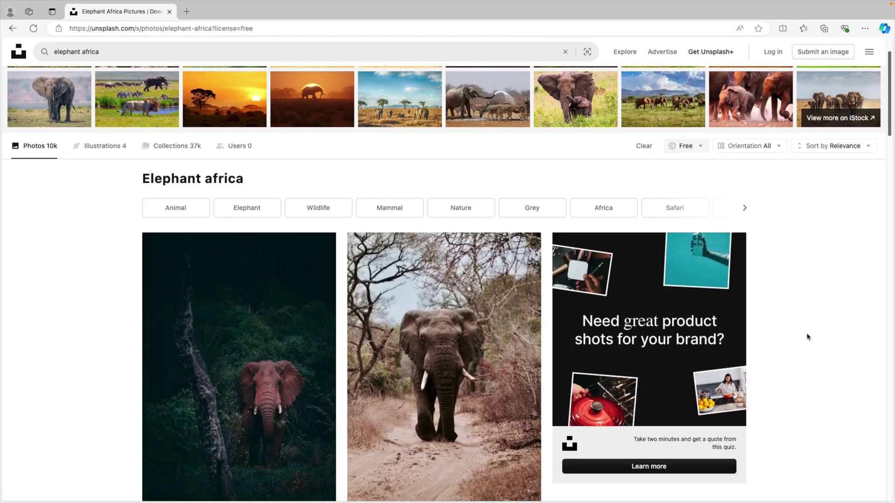
pyautogui.scroll(-1, 808, 337)
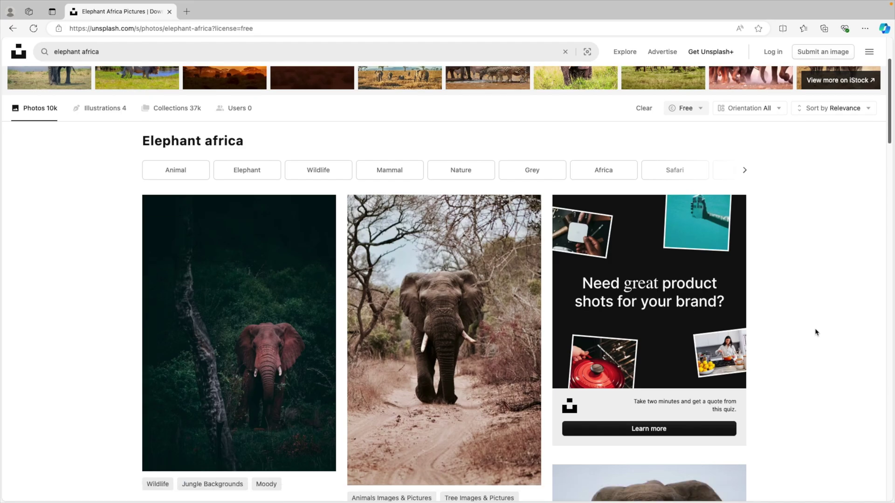
pyautogui.scroll(-5, 816, 332)
pyautogui.scroll(-1, 816, 332)
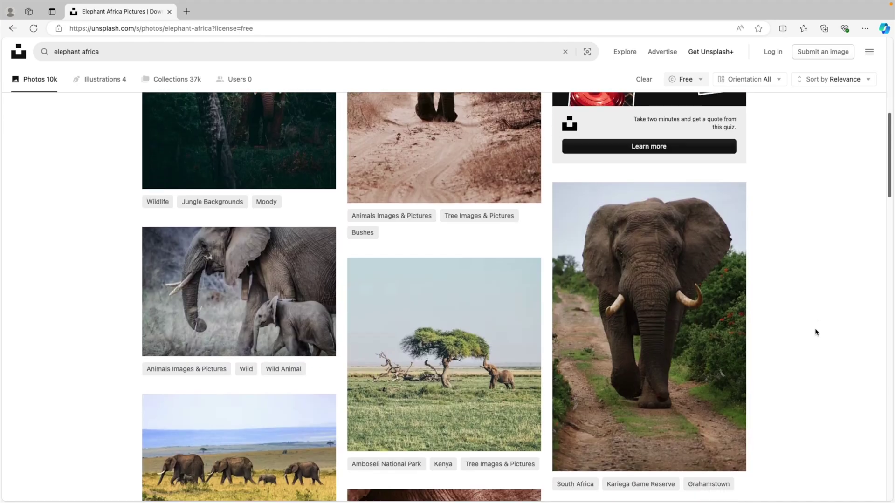
pyautogui.scroll(-3, 816, 332)
pyautogui.scroll(7, 816, 332)
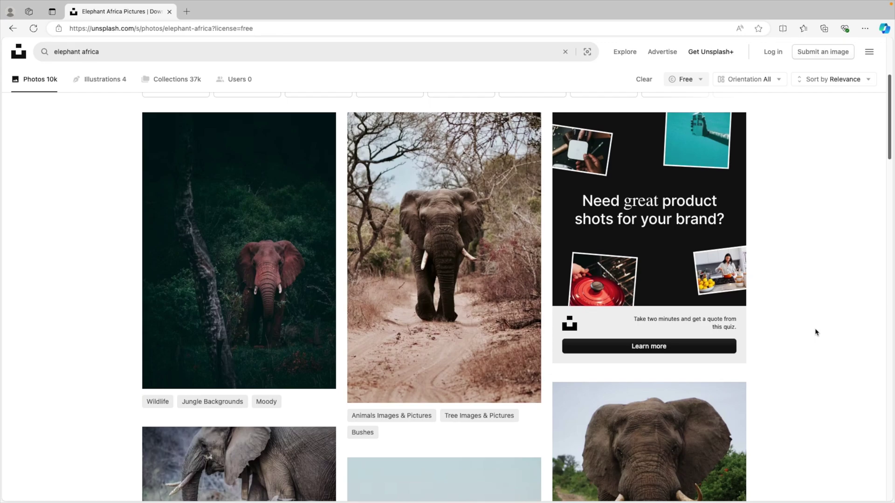
pyautogui.scroll(1, 816, 332)
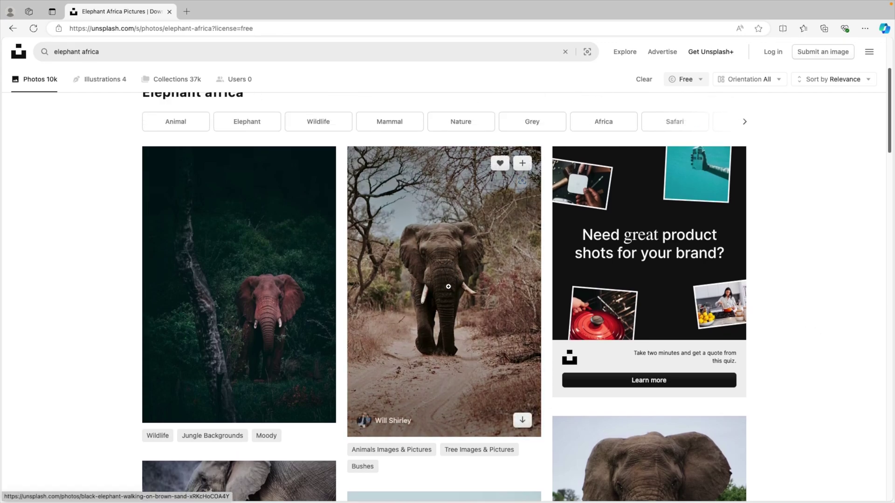
pyautogui.click(448, 286)
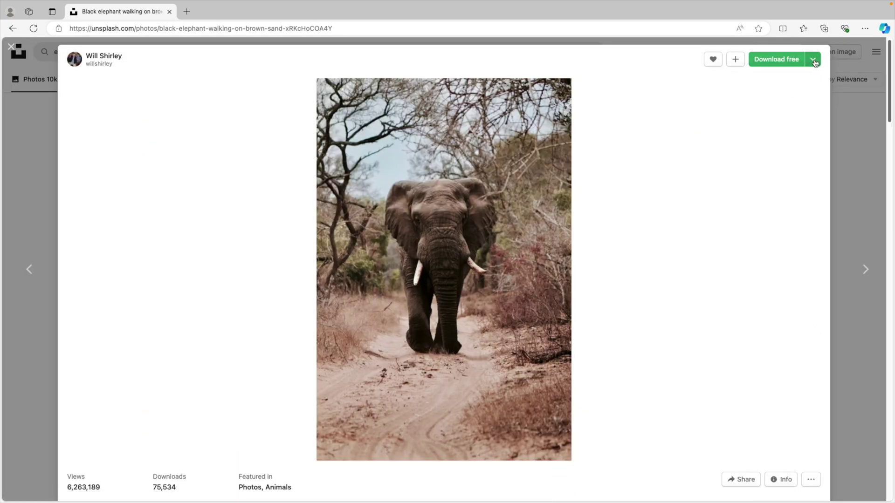
pyautogui.click(814, 60)
pyautogui.click(751, 119)
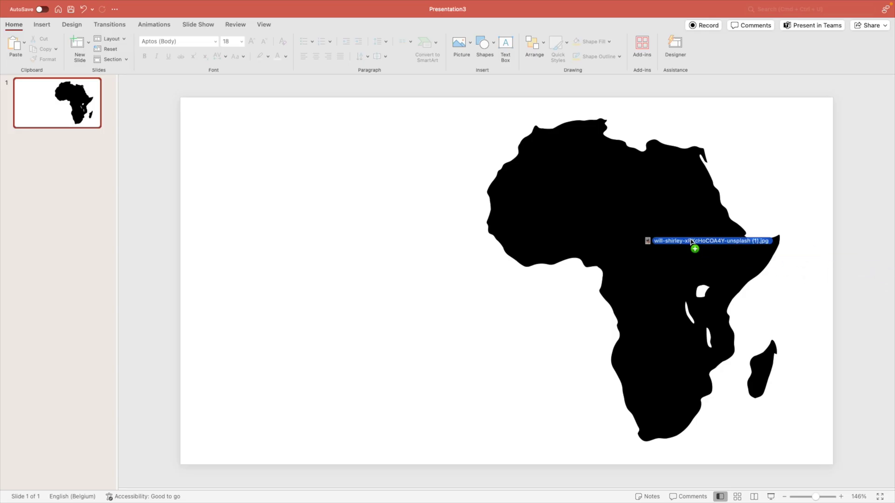
# - Drop the downloaded elephant photo onto the slide, enlarge it, then remove it again
pyautogui.moveTo(693, 246); pyautogui.dragTo(405, 222)
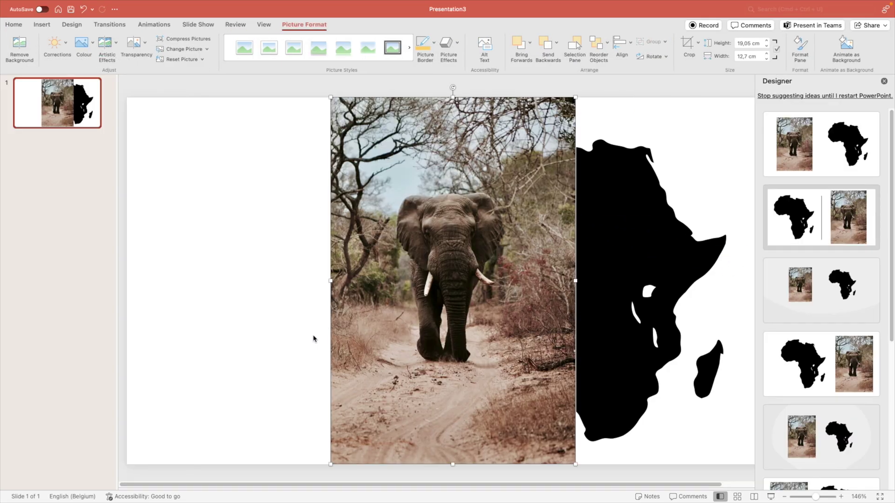
pyautogui.click(884, 81)
pyautogui.moveTo(629, 97); pyautogui.dragTo(723, 83)
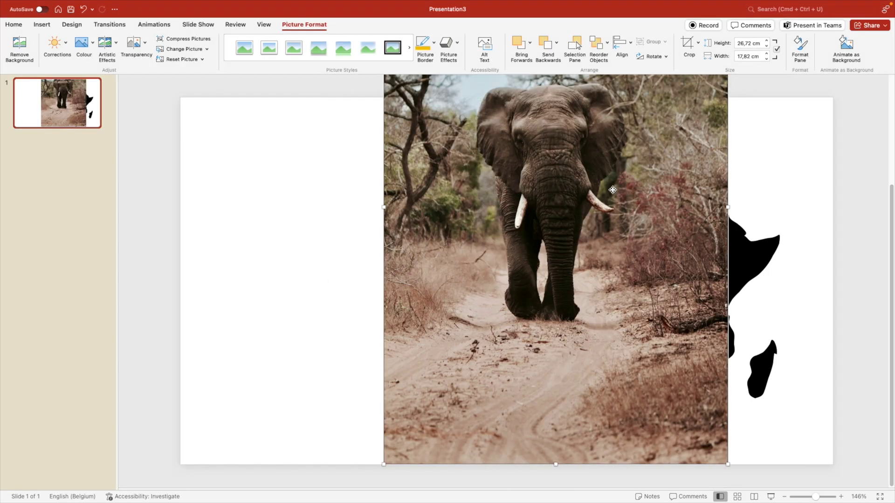
pyautogui.moveTo(612, 188); pyautogui.dragTo(689, 280)
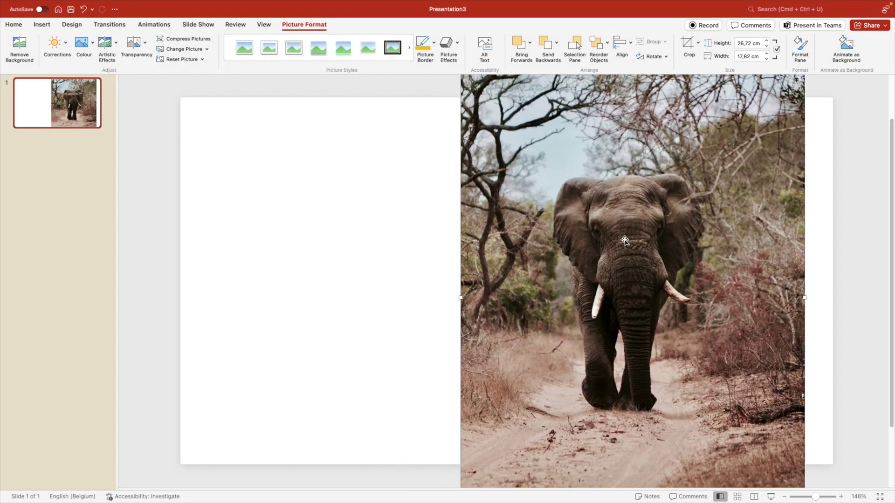
pyautogui.press('Delete')
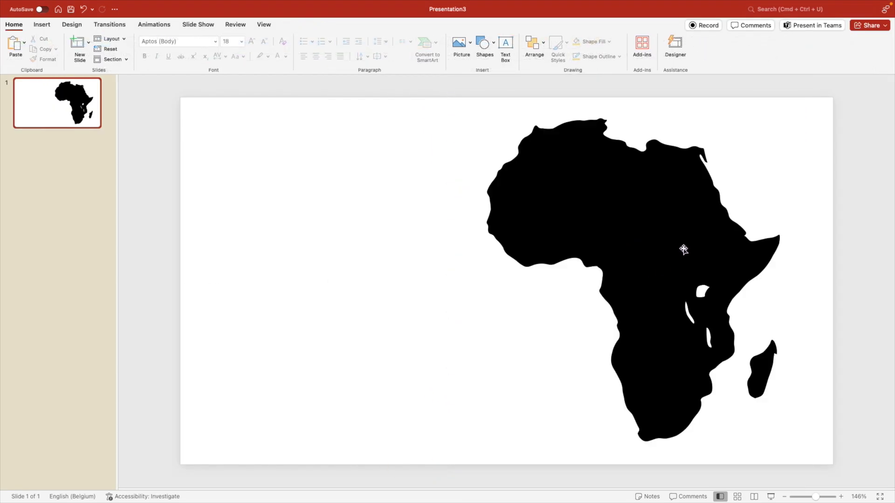
# - Convert the Africa icon into an editable shape via Format Graphic and Graphics Format
pyautogui.click(638, 194)
pyautogui.rightClick(638, 195)
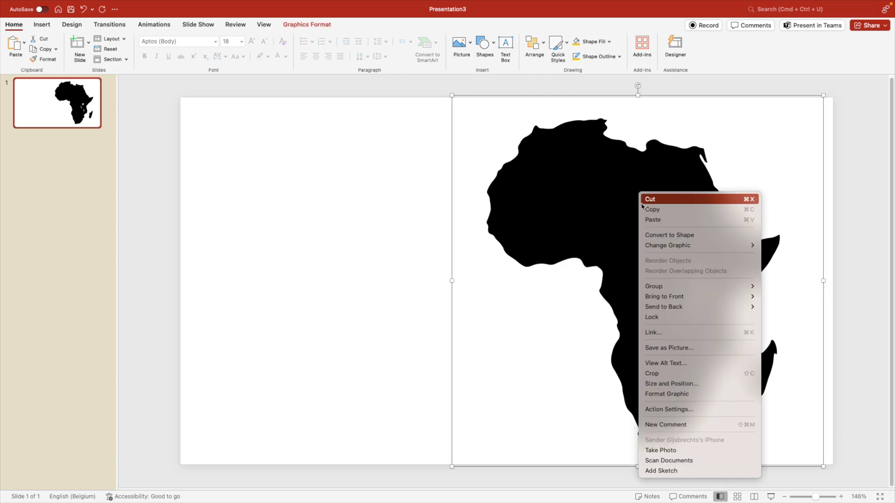
pyautogui.click(681, 395)
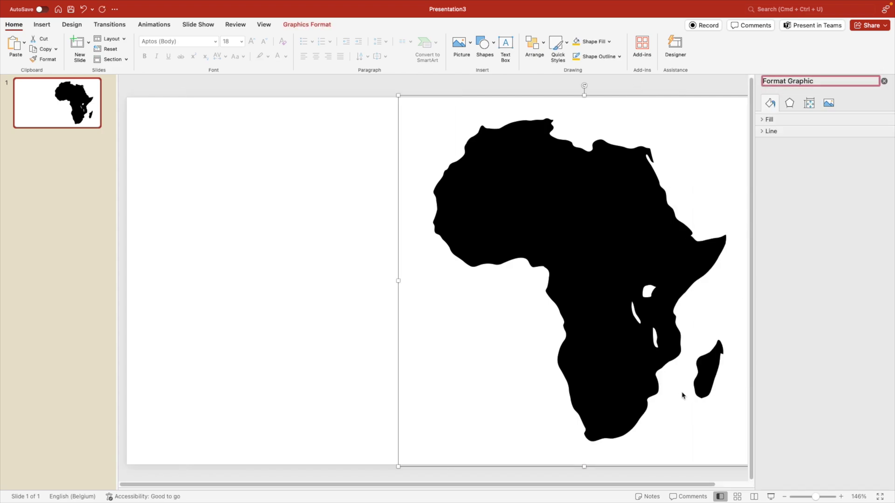
pyautogui.click(769, 119)
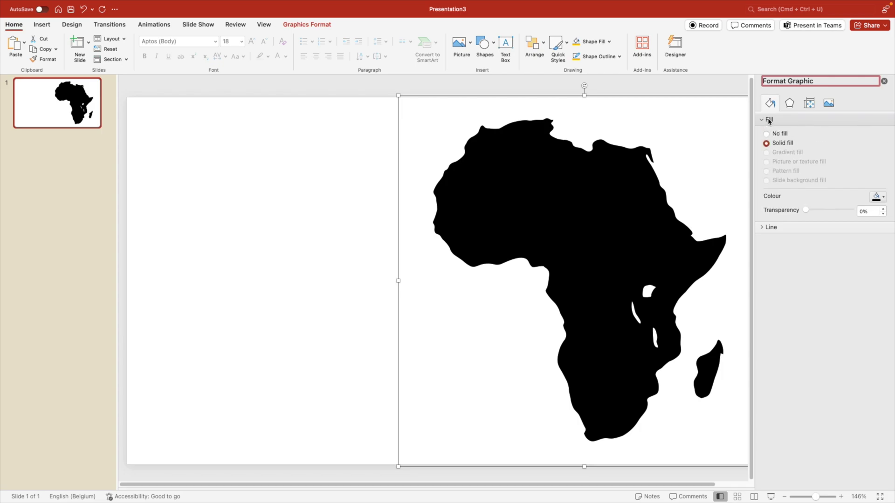
pyautogui.click(770, 120)
pyautogui.click(767, 119)
pyautogui.click(307, 24)
pyautogui.click(34, 50)
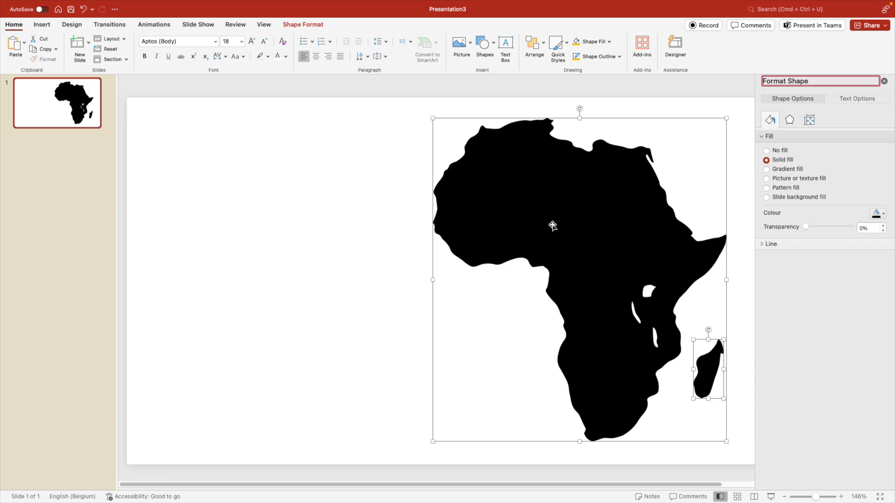
# - Select Africa and Madagascar together and merge them into one shape with Union
pyautogui.click(685, 354)
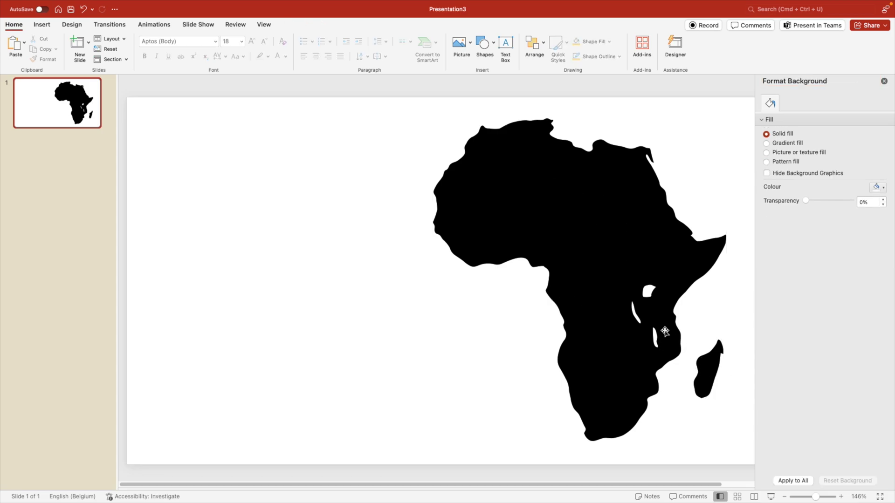
pyautogui.click(719, 372)
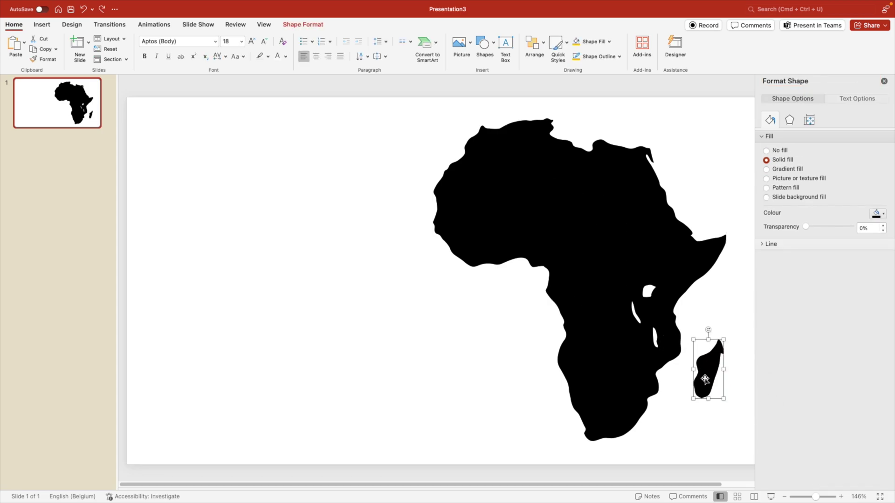
pyautogui.click(670, 353)
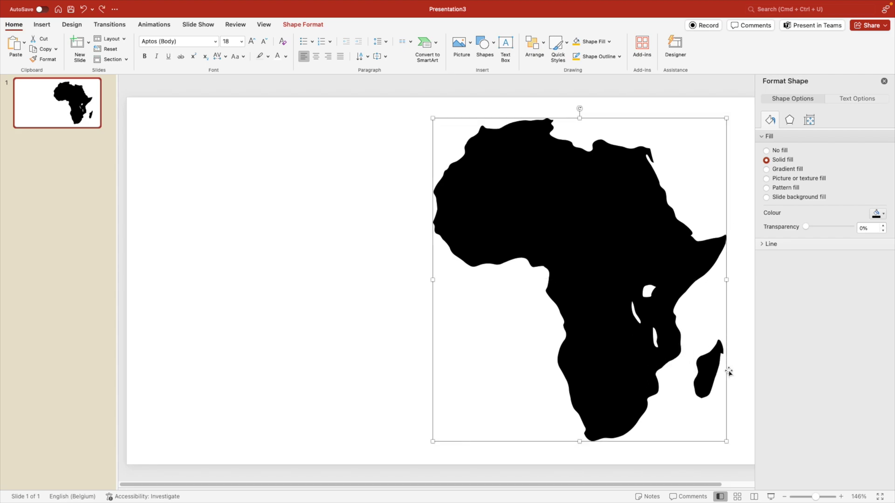
pyautogui.click(702, 367)
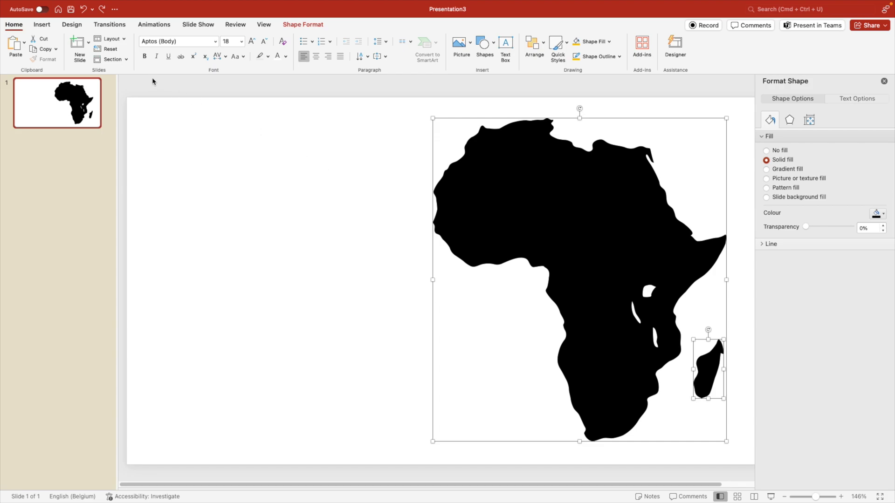
pyautogui.click(308, 25)
pyautogui.click(122, 56)
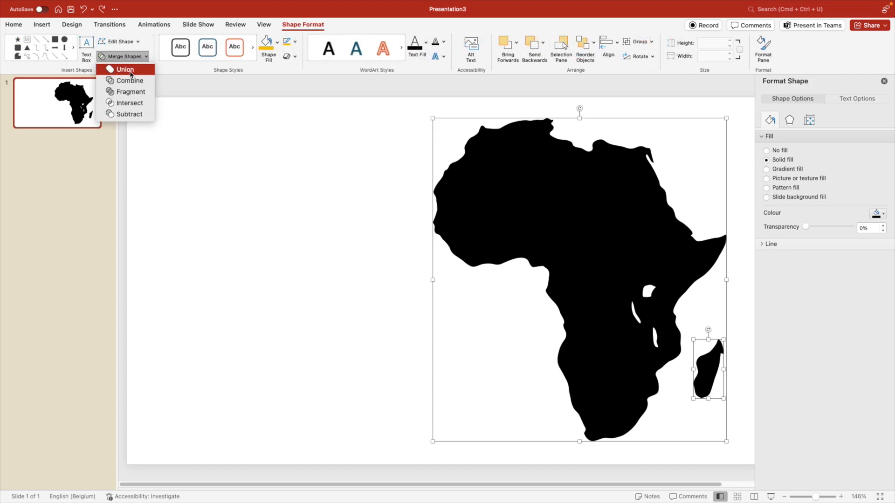
pyautogui.click(125, 70)
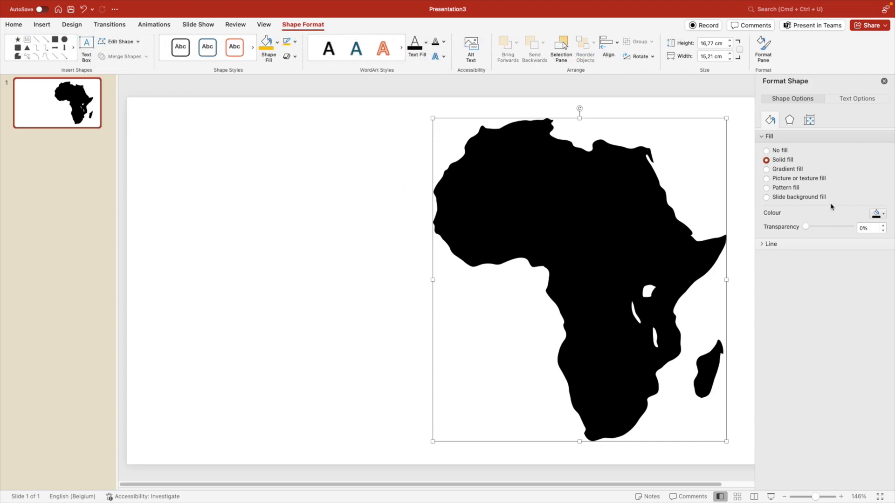
# - Fill the merged Africa shape with the copied elephant photo, tiled as a texture
pyautogui.click(786, 179)
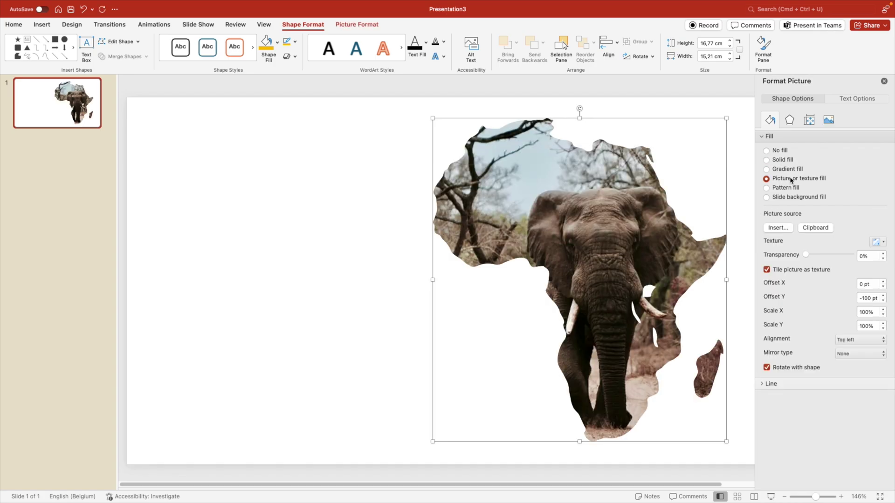
pyautogui.click(817, 228)
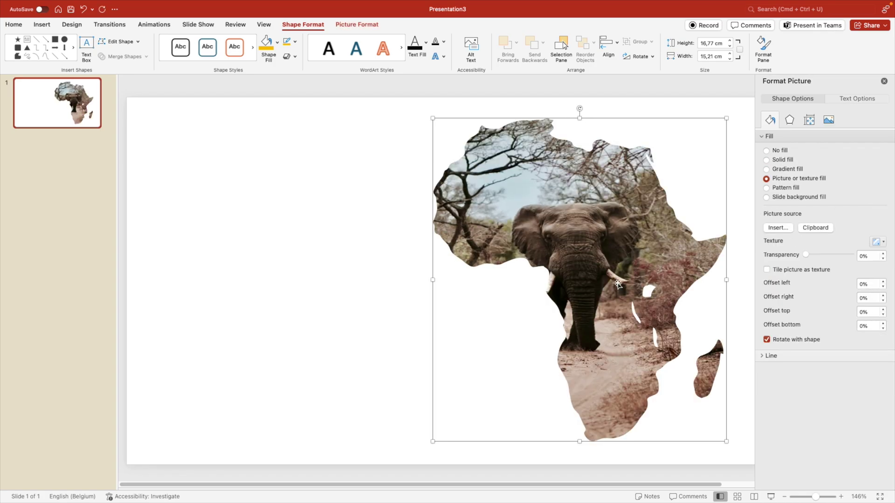
pyautogui.click(767, 270)
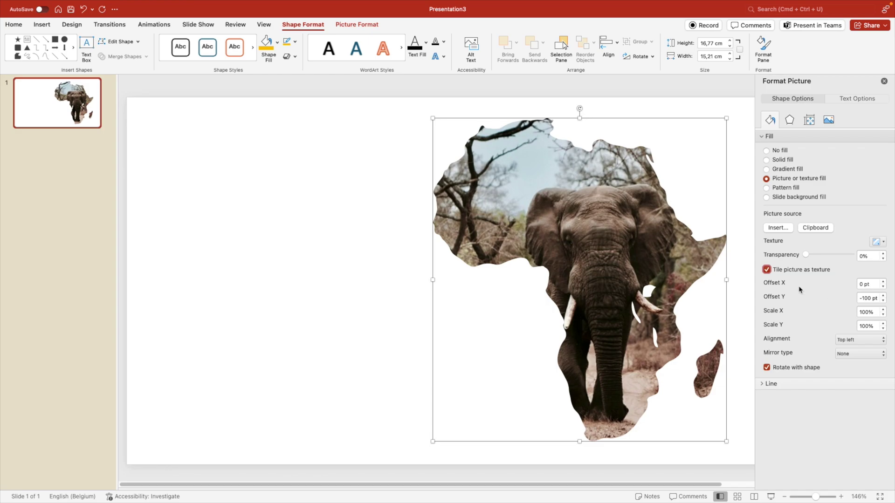
# - Give the slide a solid orange-gold background colour
pyautogui.rightClick(317, 148)
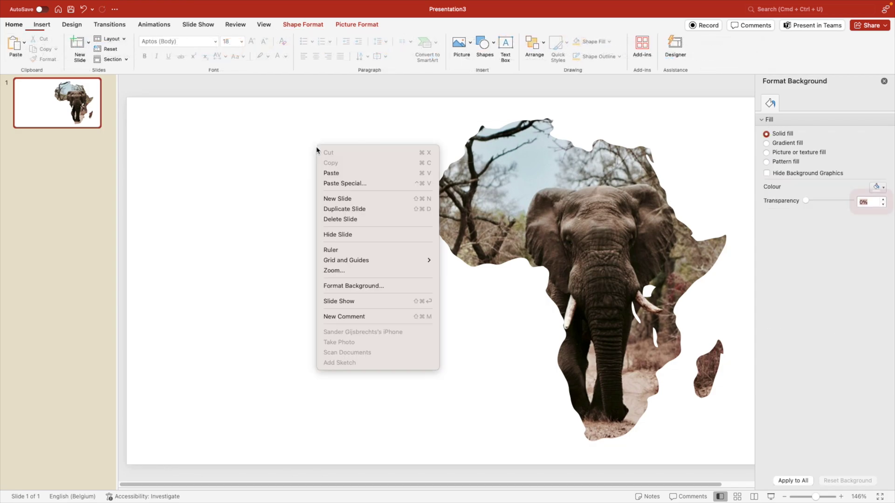
pyautogui.click(365, 286)
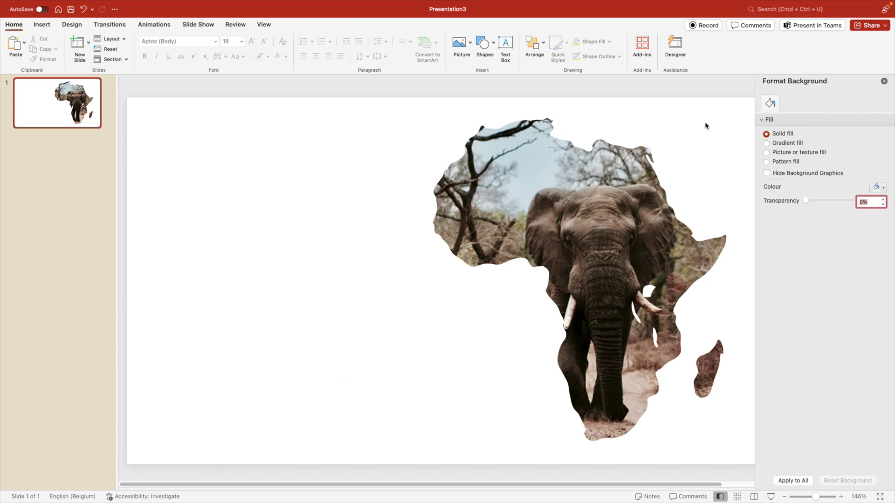
pyautogui.click(884, 190)
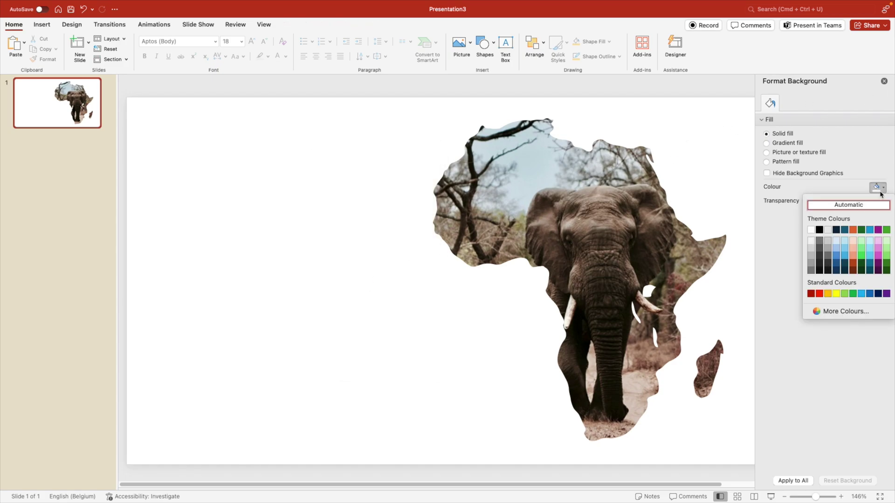
pyautogui.click(829, 295)
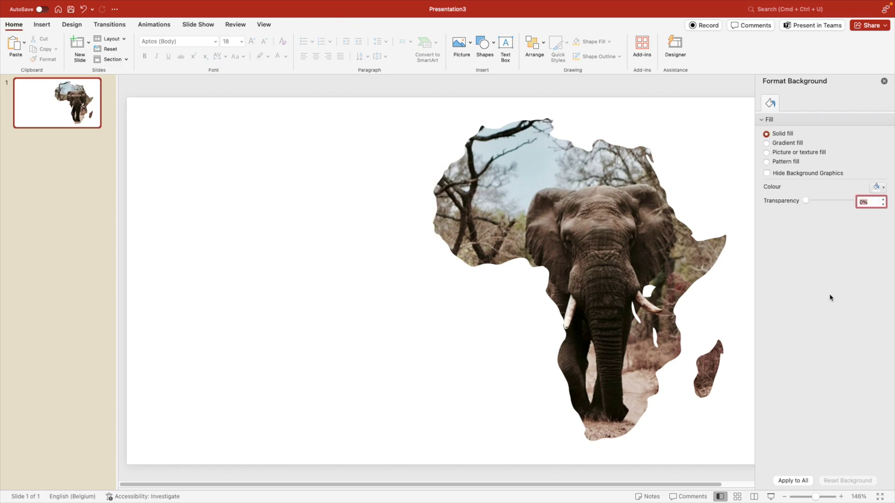
# - Set the elephant picture's saturation to 0% so it turns black and white
pyautogui.click(614, 165)
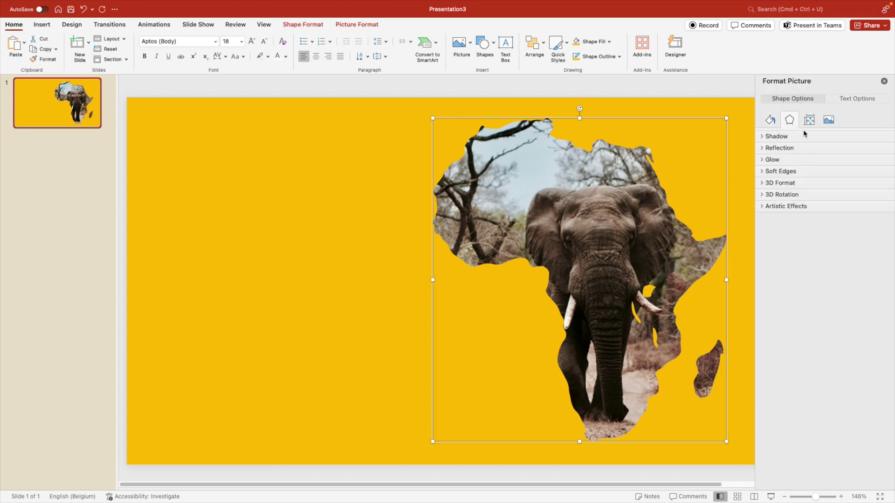
pyautogui.click(831, 120)
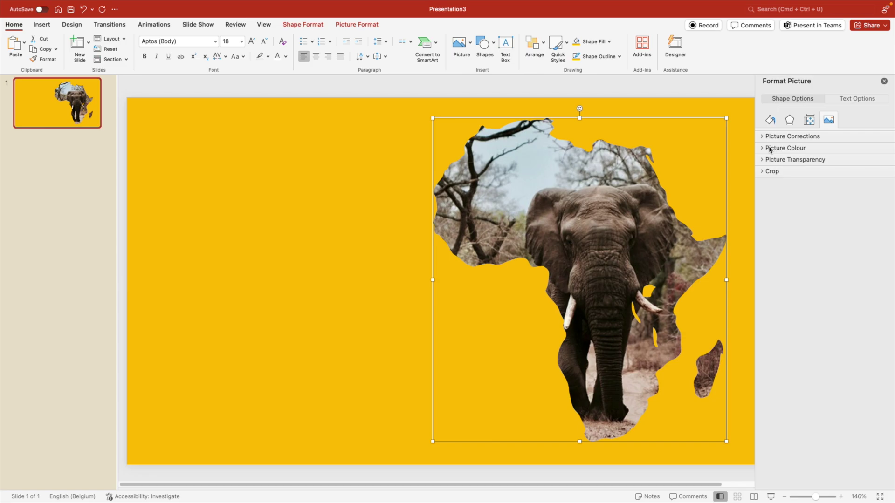
pyautogui.click(763, 148)
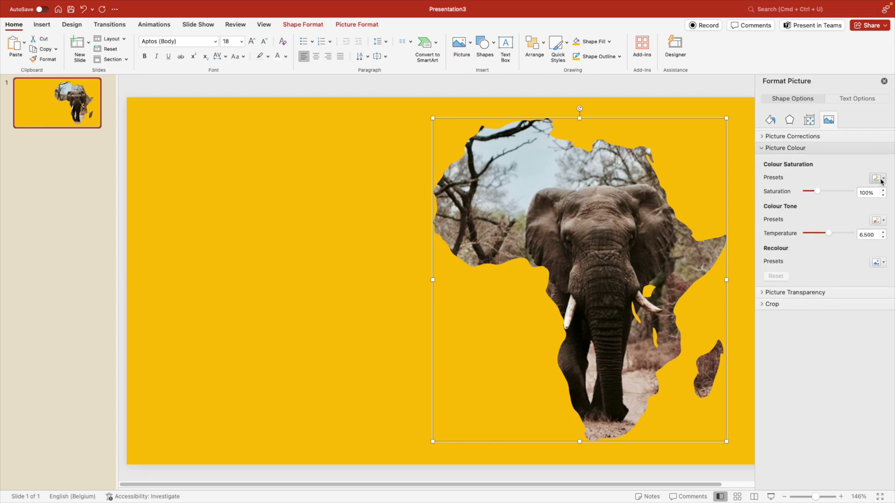
pyautogui.click(876, 179)
pyautogui.click(738, 203)
pyautogui.click(292, 280)
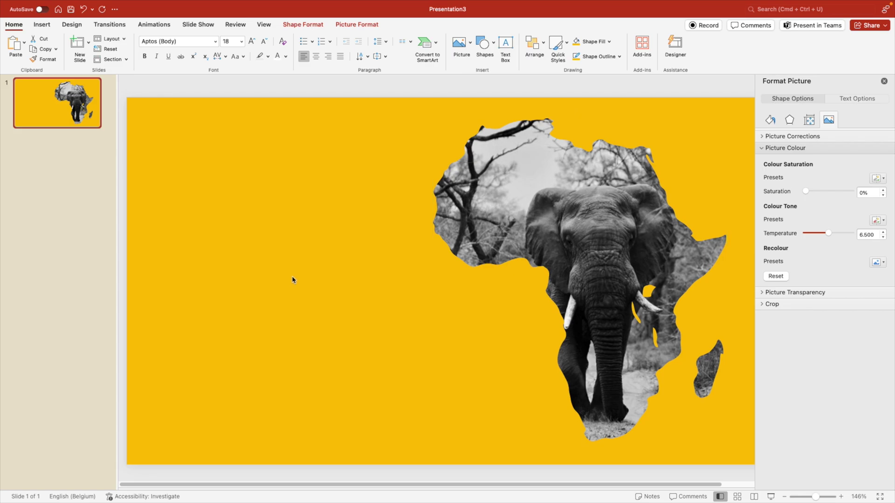
# - Draw a text box left of the Africa shape, type AFRICA, and set it in Avenir Next
pyautogui.click(505, 46)
pyautogui.moveTo(179, 243); pyautogui.dragTo(425, 320)
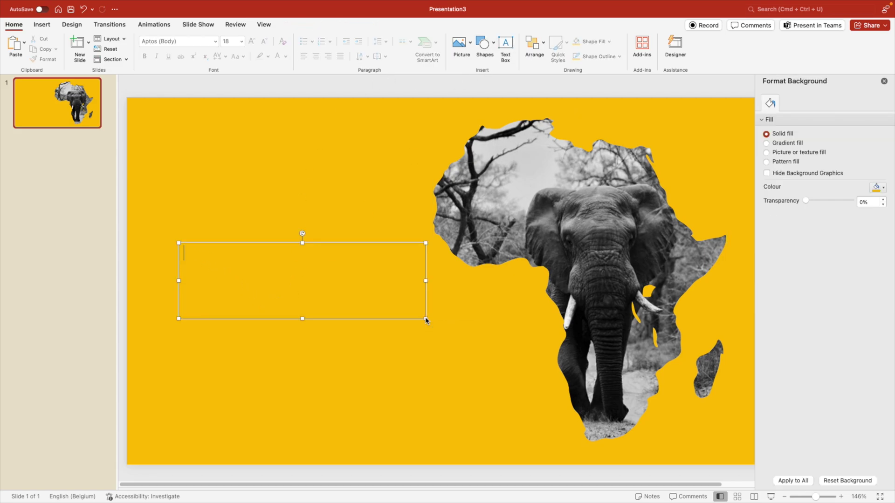
pyautogui.write('AFRICA')
pyautogui.press('super+a')
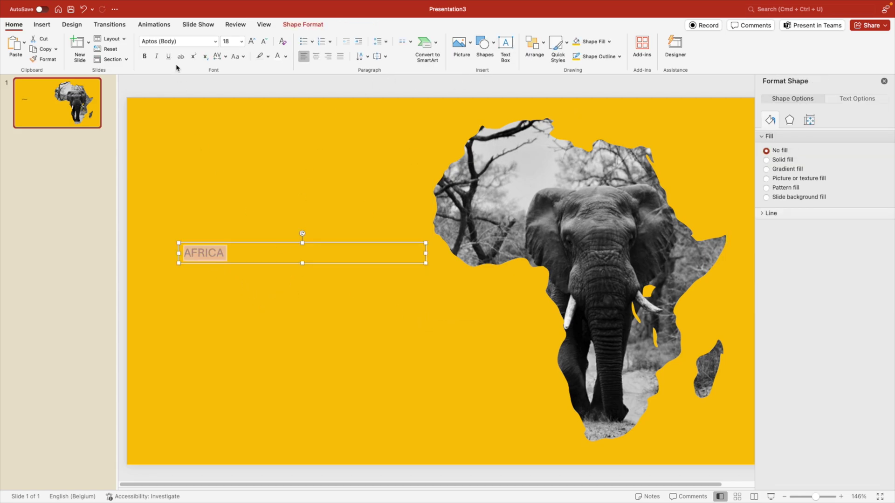
pyautogui.click(177, 41)
pyautogui.write('Avenir Next')
pyautogui.press('Return')
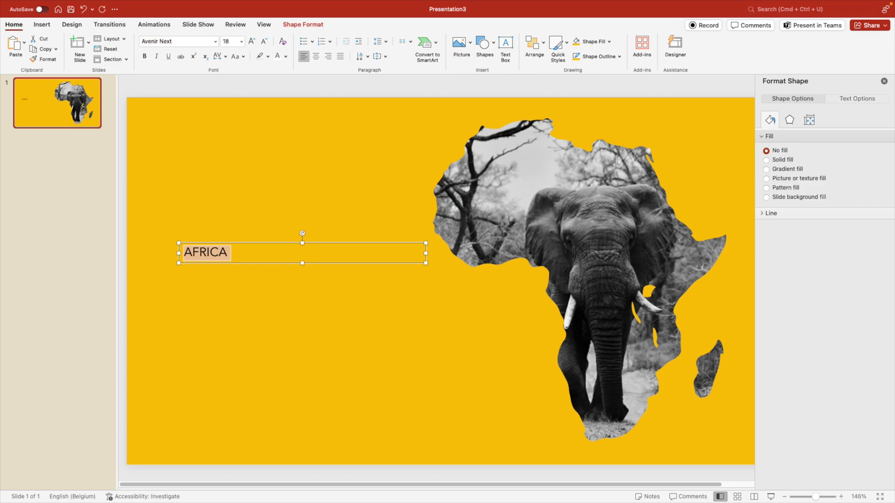
# - Make AFRICA Avenir Next Bold at 96 pt and widen its box to keep one line
pyautogui.click(229, 42)
pyautogui.write('44')
pyautogui.press('Return')
pyautogui.click(252, 42)
pyautogui.click(251, 42)
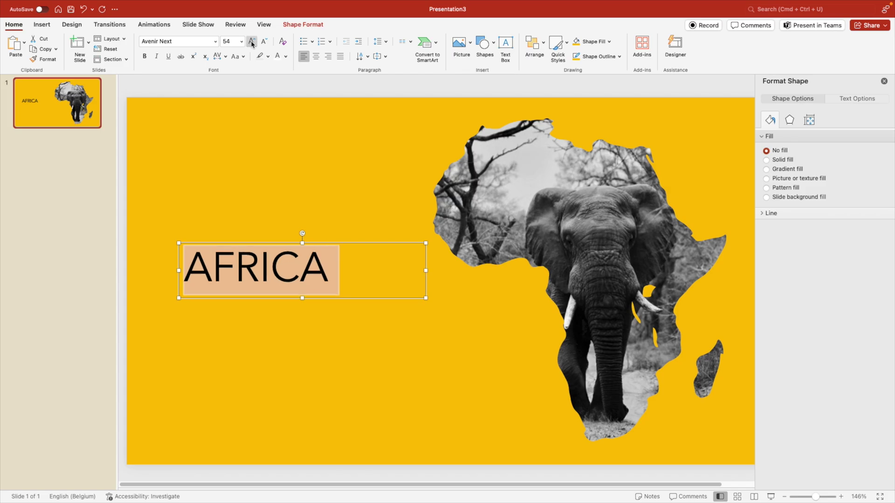
pyautogui.click(252, 42)
pyautogui.click(252, 42)
pyautogui.click(252, 42)
pyautogui.click(252, 42)
pyautogui.click(252, 42)
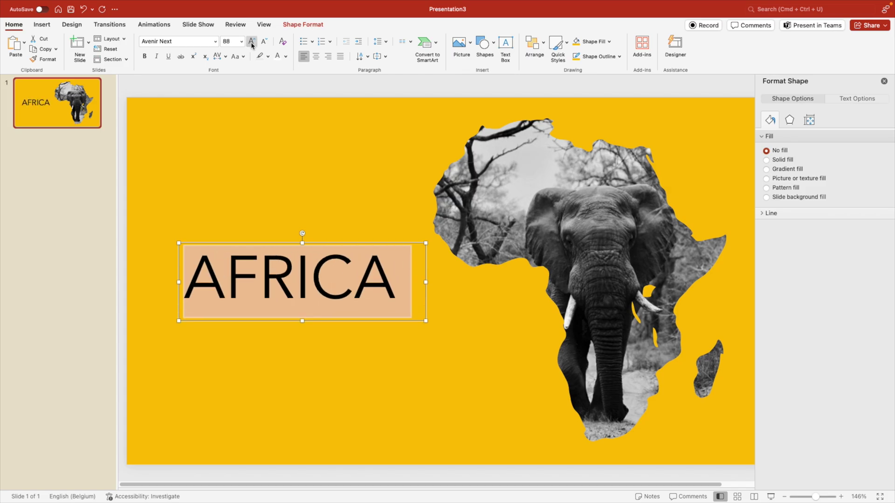
pyautogui.click(215, 41)
pyautogui.moveTo(217, 122)
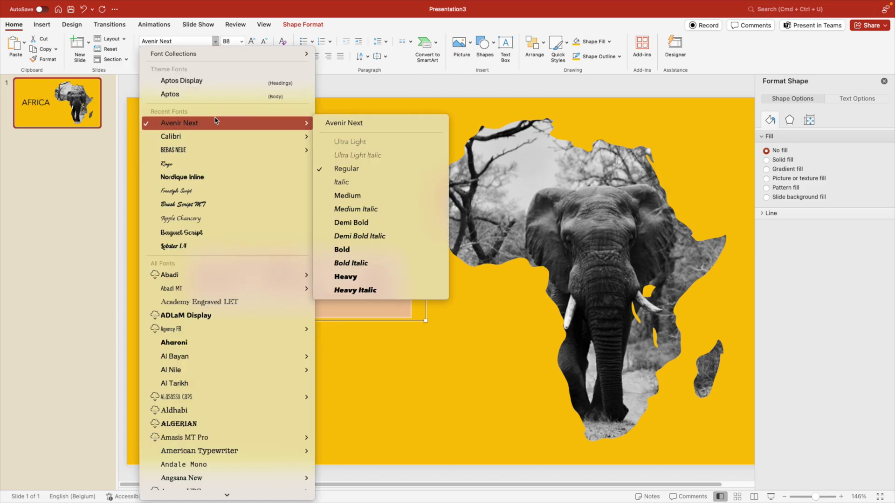
pyautogui.click(348, 250)
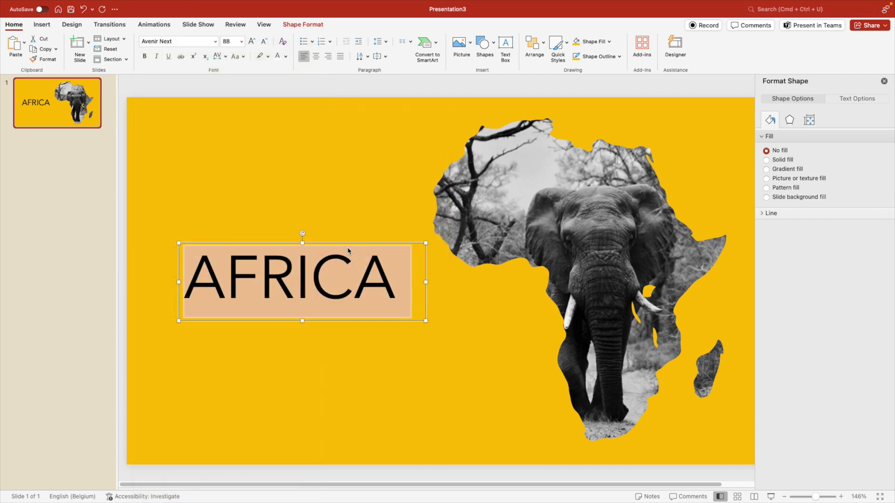
pyautogui.press('super+shift+period')
pyautogui.moveTo(422, 319); pyautogui.dragTo(470, 319)
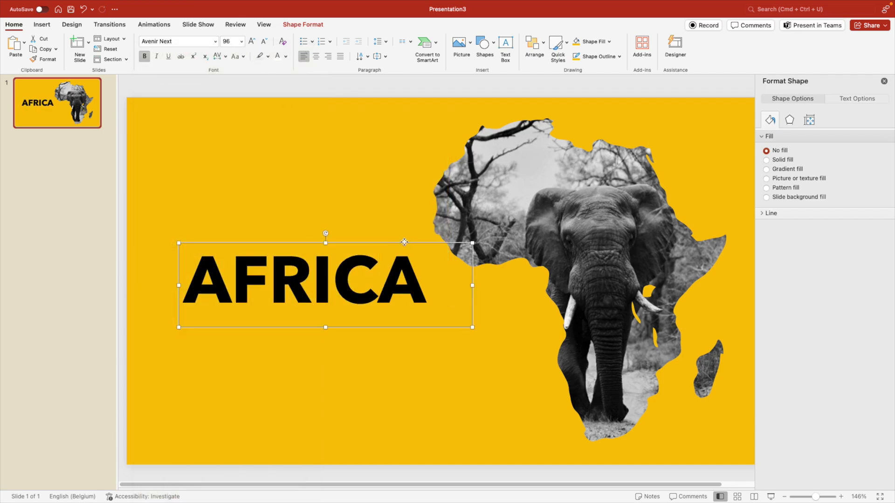
# - Paste Lorem ipsum into a new text box below AFRICA, colour it dark, and nudge it up
pyautogui.click(505, 45)
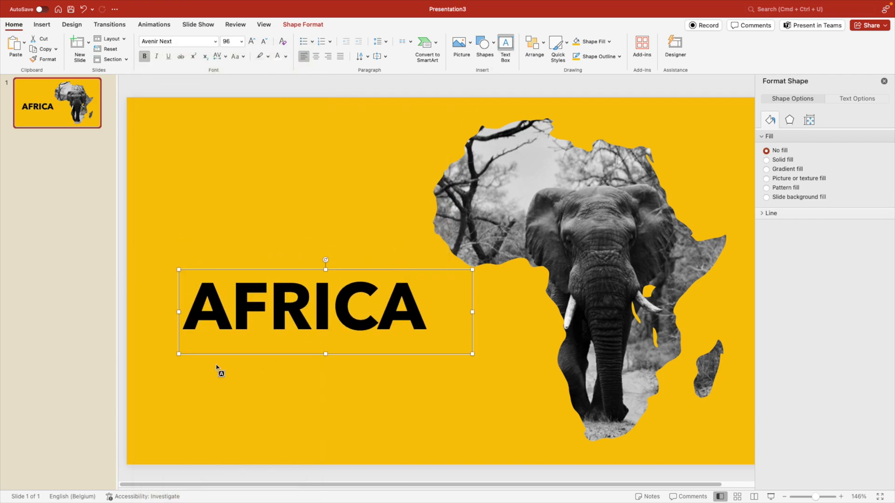
pyautogui.moveTo(180, 359); pyautogui.dragTo(530, 439)
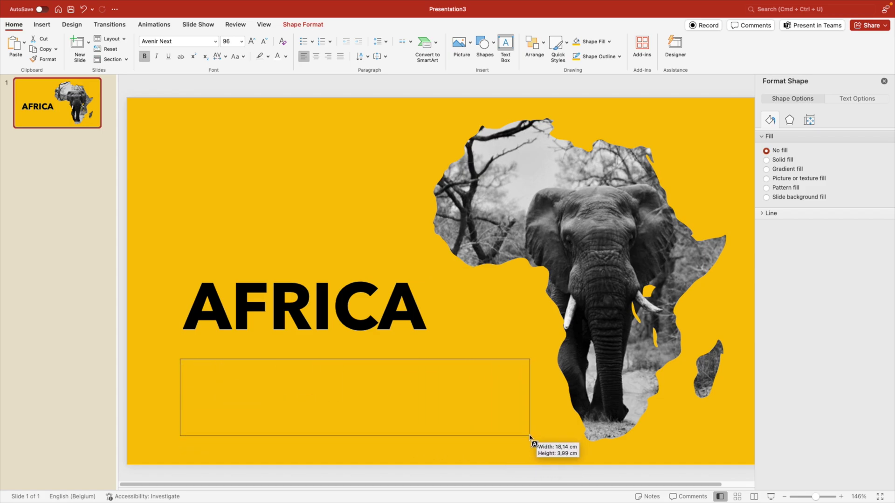
pyautogui.write('Lorem ipsum dolor sit amet, consectetur adipiscing elit, sed do eiusmod tempor incididunt ut labore et dolore magna aliqua. Ut enim ad minim veniam, quis nostrud exercitation ullamco laboris nisi ut aliquip ex ea commodo consequat.')
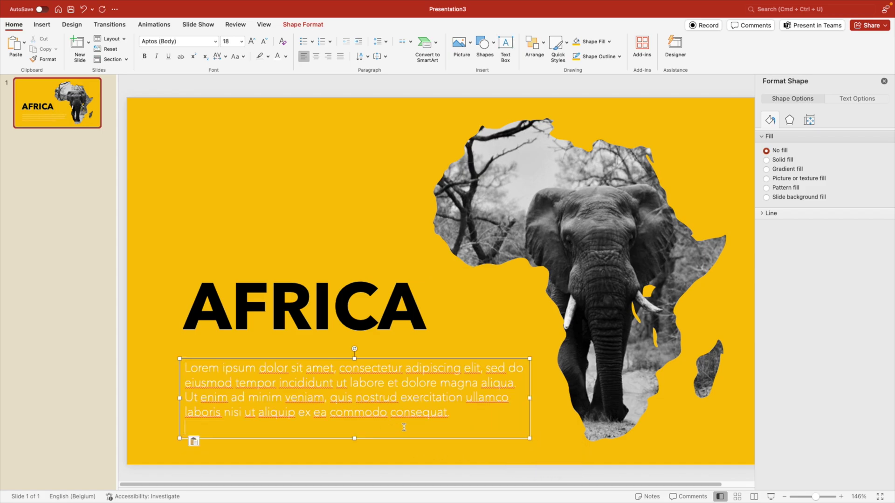
pyautogui.press('BackSpace')
pyautogui.press('super+a')
pyautogui.click(286, 56)
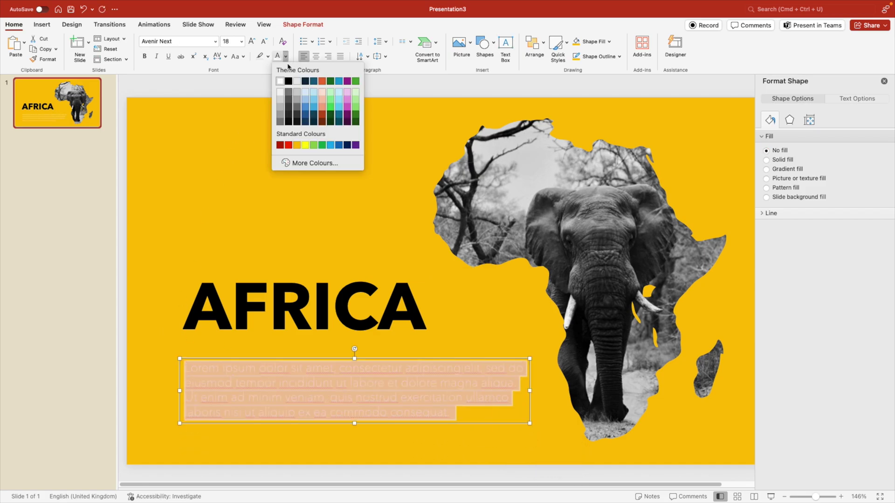
pyautogui.click(304, 123)
pyautogui.moveTo(299, 362); pyautogui.dragTo(298, 350)
pyautogui.click(414, 226)
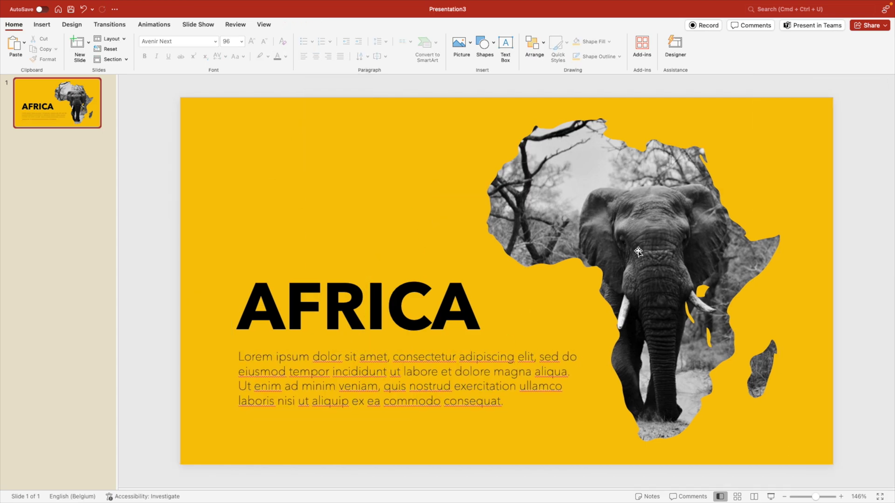
pyautogui.click(394, 292)
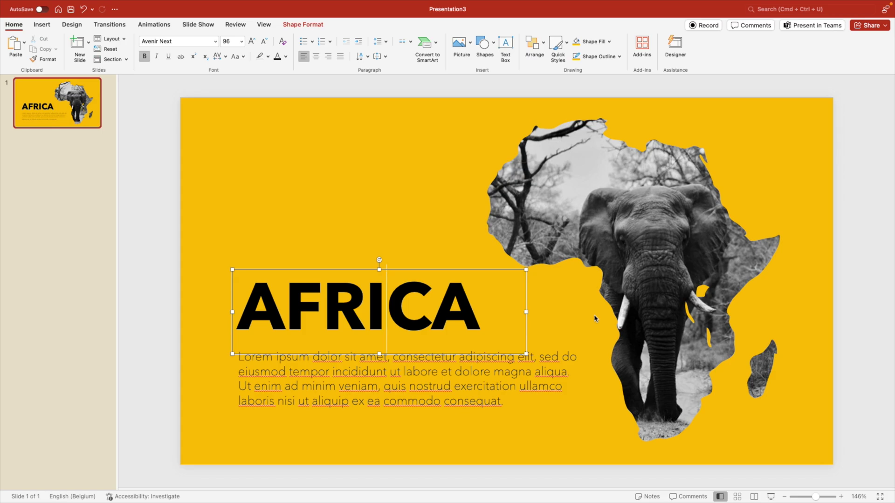
# - Duplicate the AFRICA headline above itself and change it to '33%' at 138 pt
pyautogui.moveTo(444, 269); pyautogui.dragTo(445, 195)
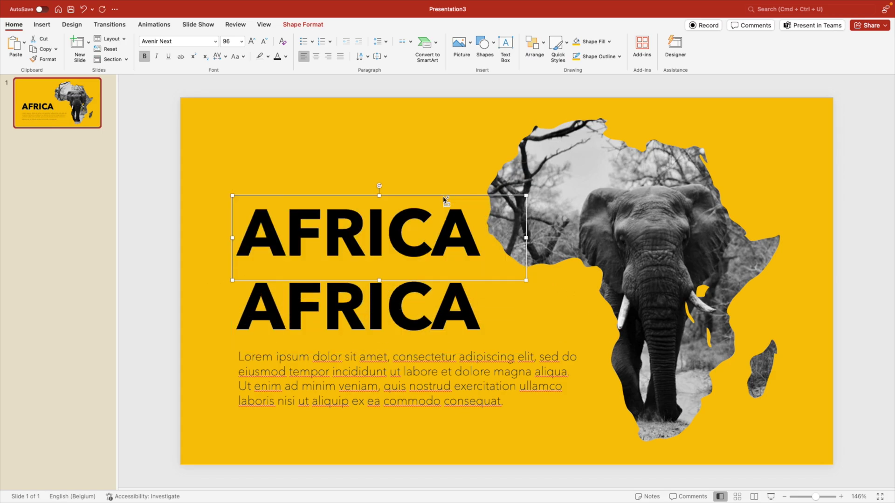
pyautogui.moveTo(462, 227); pyautogui.dragTo(193, 210)
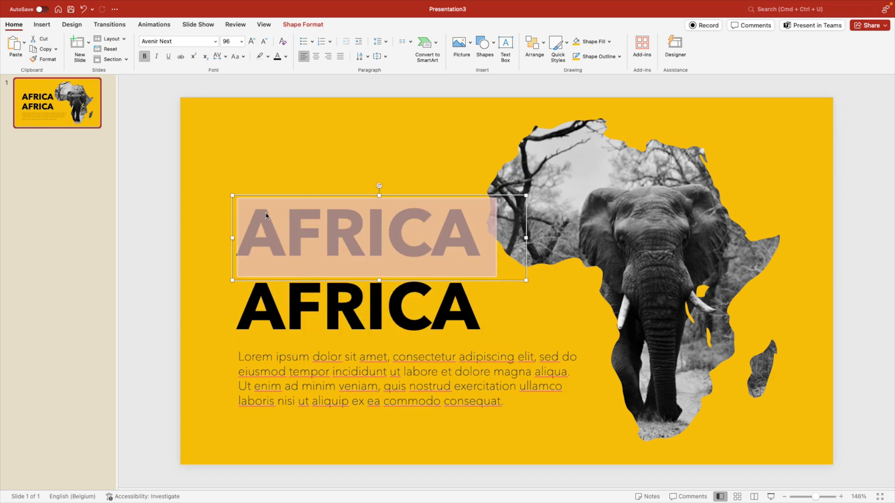
pyautogui.write('33%')
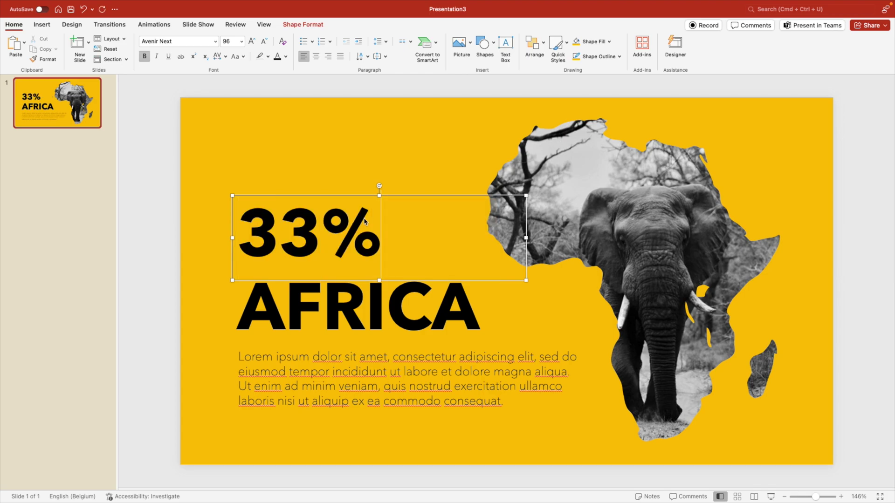
pyautogui.press('super+a')
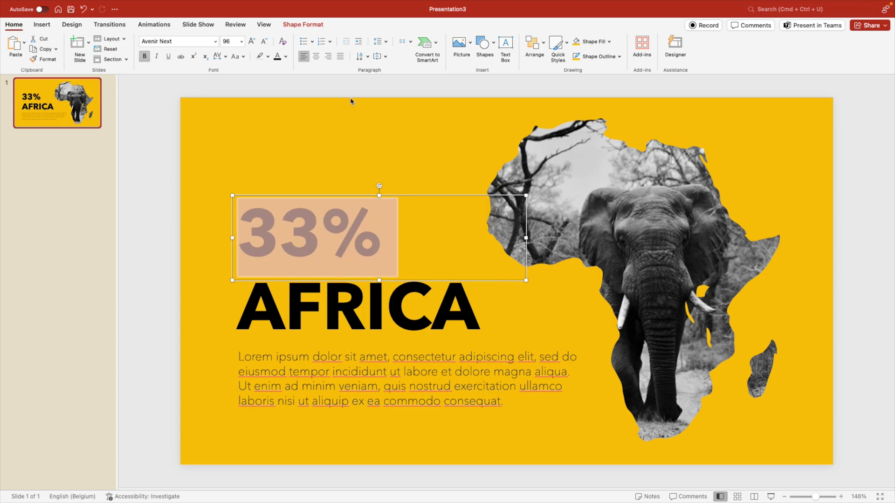
pyautogui.press('super+shift+period')
pyautogui.press('super+shift+period')
pyautogui.press('super+shift+period')
pyautogui.press('super+shift+period')
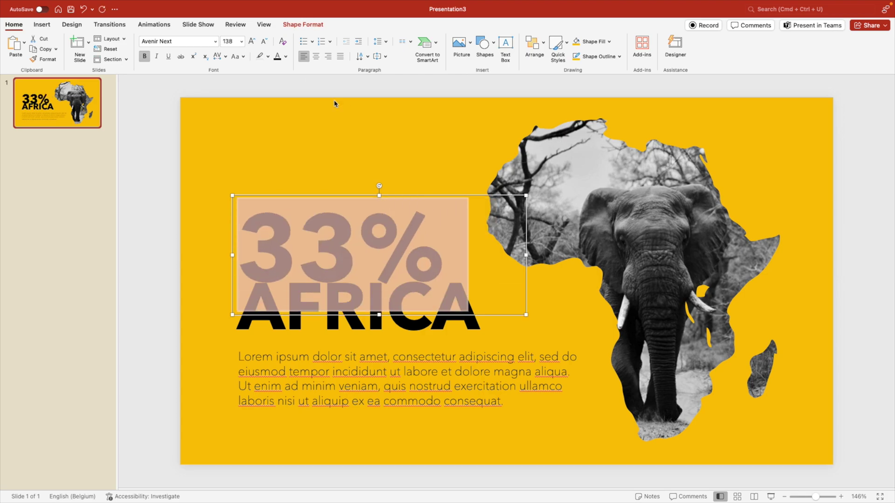
pyautogui.moveTo(408, 202); pyautogui.dragTo(407, 173)
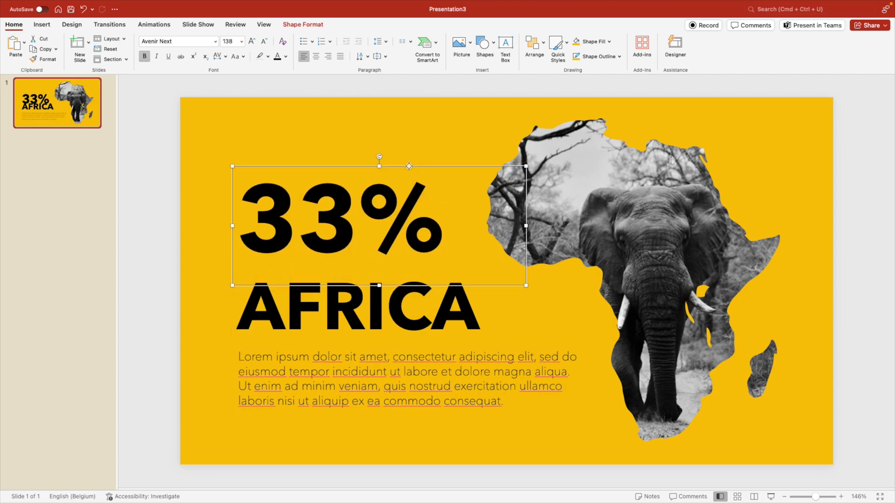
# - Shrink the % sign to 80 pt and narrow the 33% box to fit its text
pyautogui.doubleClick(389, 219)
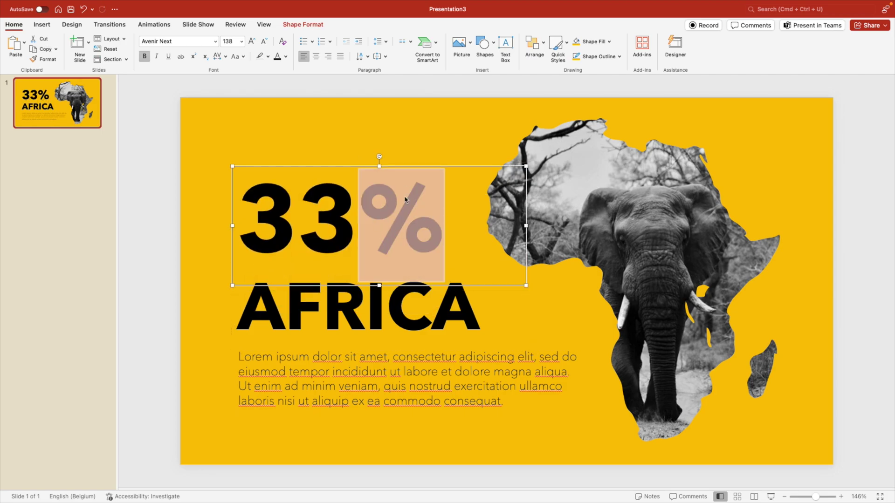
pyautogui.click(264, 41)
pyautogui.click(264, 41)
pyautogui.click(264, 41)
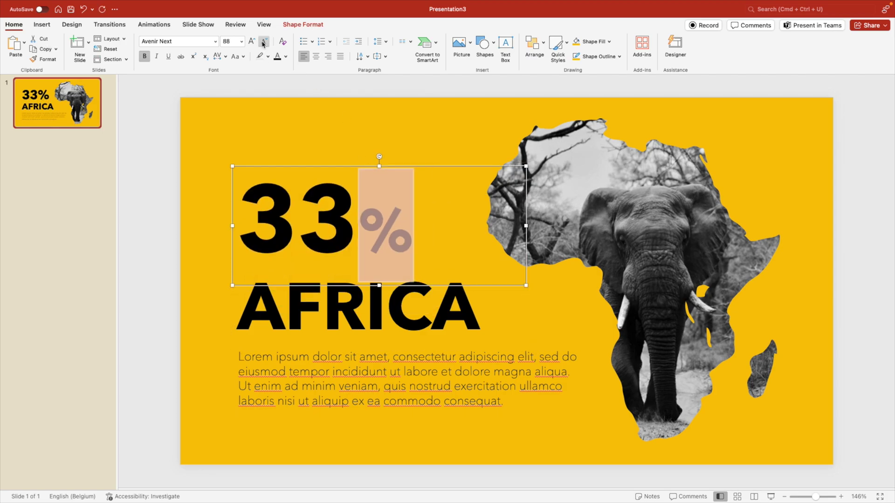
pyautogui.moveTo(526, 227); pyautogui.dragTo(435, 231)
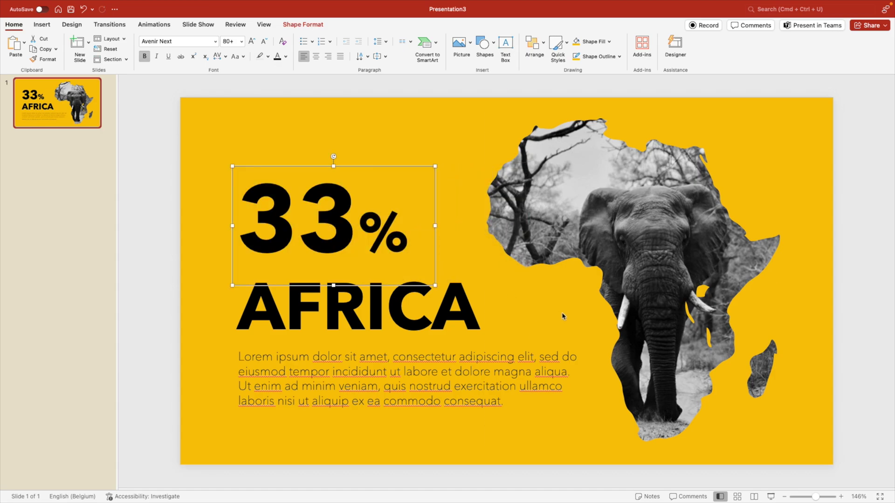
pyautogui.click(572, 317)
# - Move the 33%, AFRICA and body text boxes up together slightly
pyautogui.moveTo(601, 431); pyautogui.dragTo(222, 264)
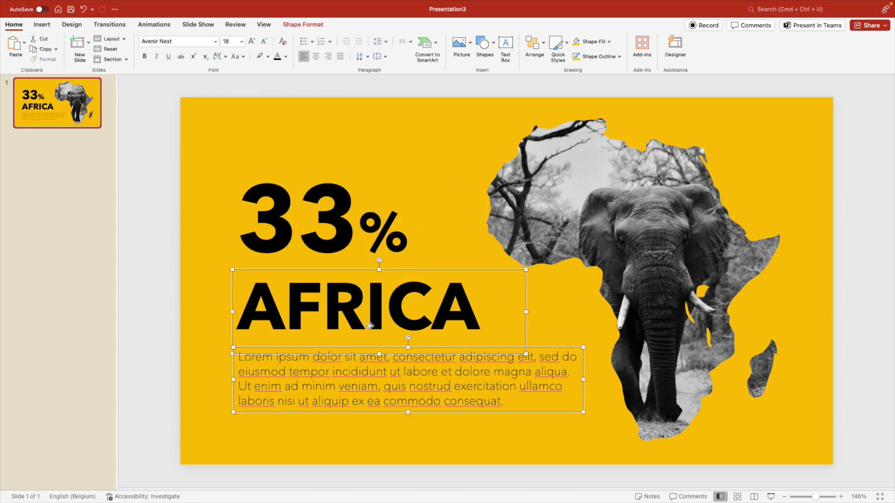
pyautogui.keyDown('shift'); pyautogui.click(358, 192); pyautogui.keyUp('shift')
pyautogui.moveTo(357, 191); pyautogui.dragTo(358, 182)
pyautogui.click(790, 139)
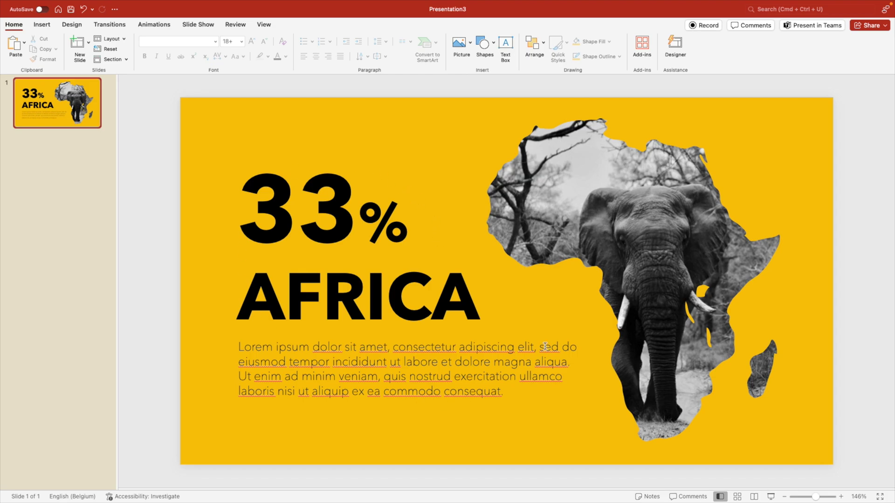
# - Duplicate the first slide and give the copy a near-black background
pyautogui.rightClick(49, 107)
pyautogui.click(70, 174)
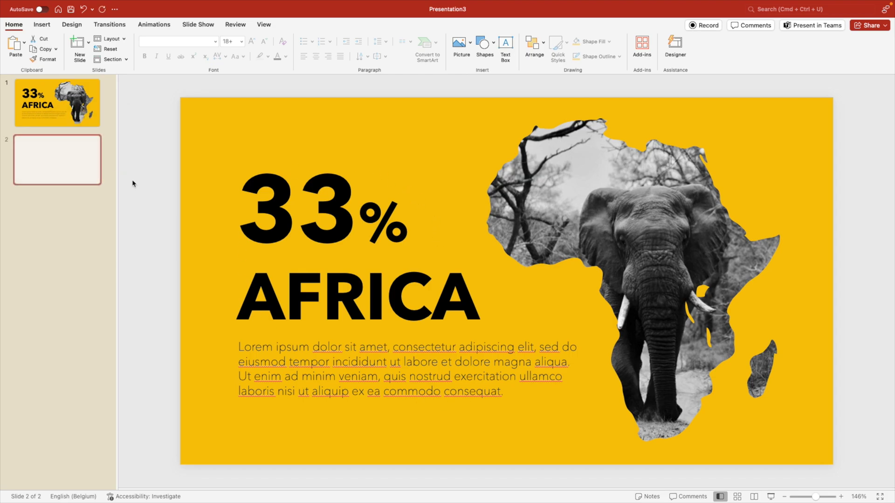
pyautogui.rightClick(264, 125)
pyautogui.click(340, 260)
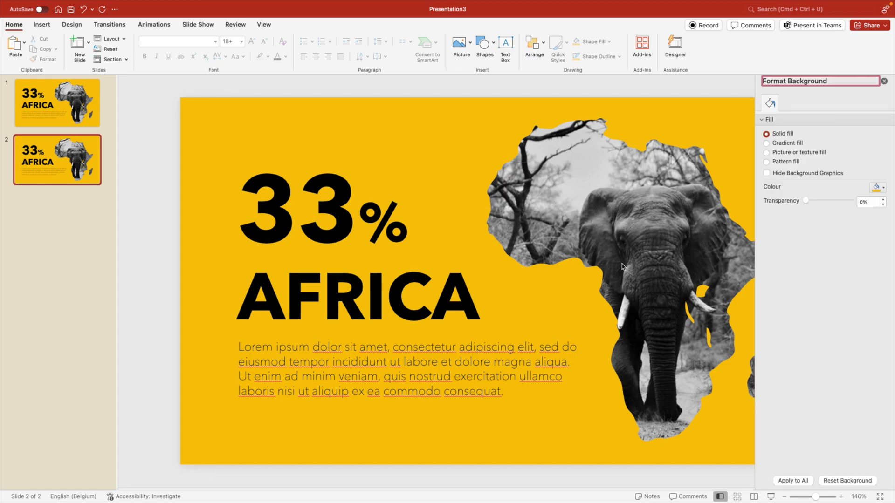
pyautogui.click(878, 187)
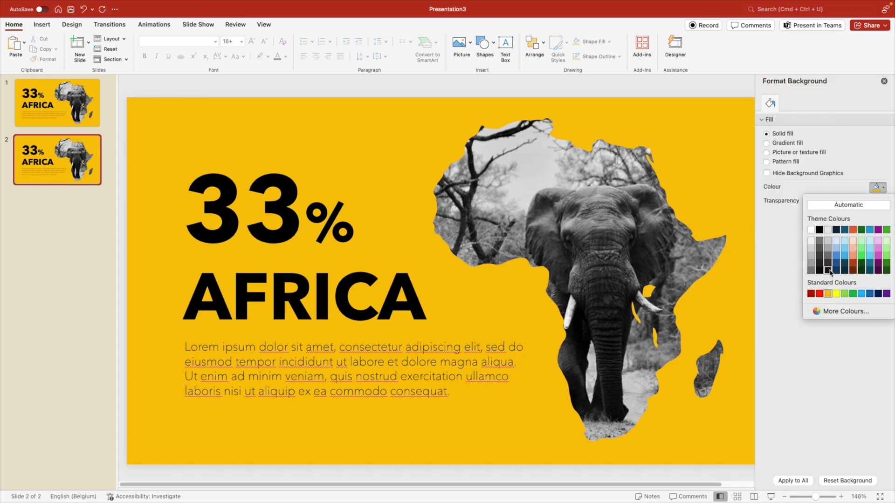
pyautogui.click(830, 273)
# - Colour the AFRICA and body text white and the 33% text yellow
pyautogui.click(325, 302)
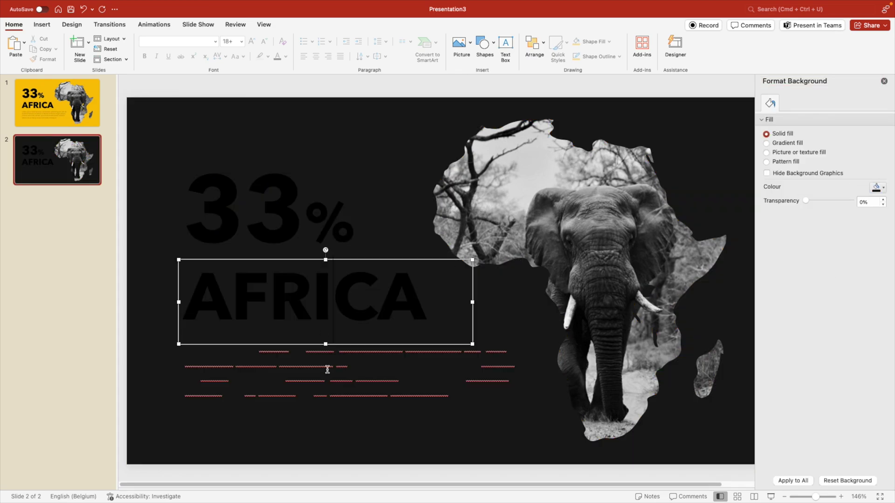
pyautogui.keyDown('shift'); pyautogui.click(328, 369); pyautogui.keyUp('shift')
pyautogui.click(286, 56)
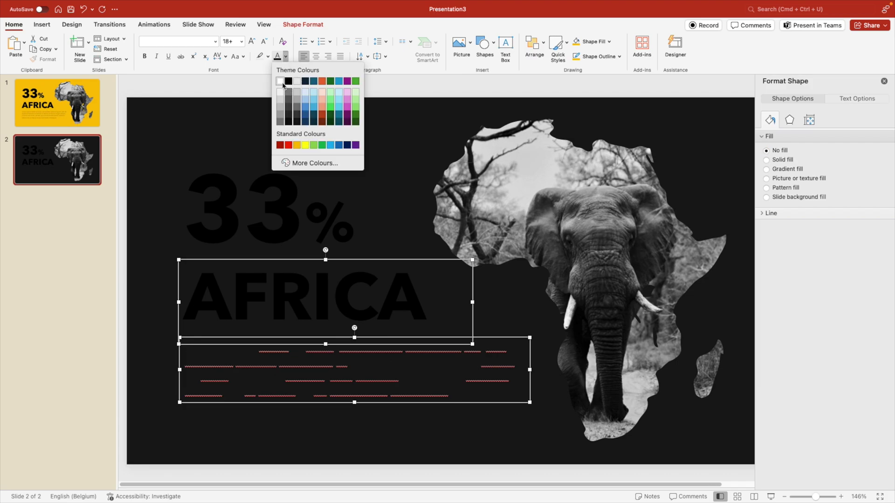
pyautogui.click(280, 82)
pyautogui.click(297, 161)
pyautogui.click(286, 56)
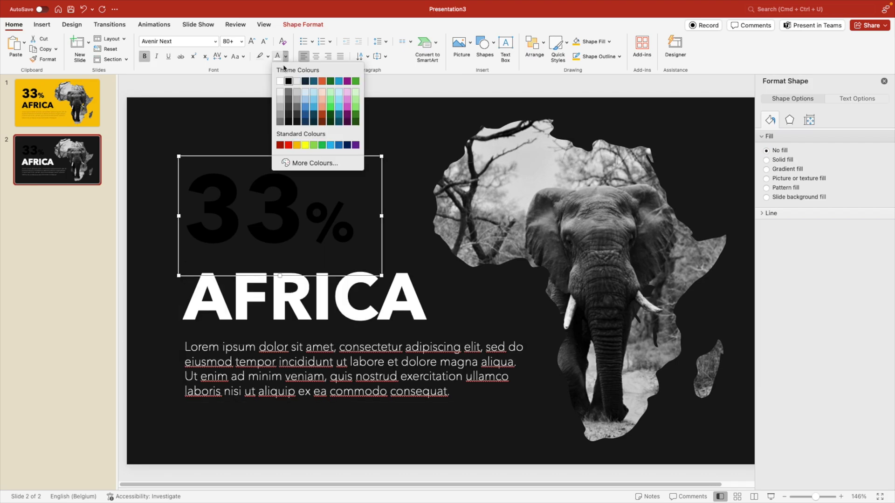
pyautogui.click(280, 164)
pyautogui.click(312, 124)
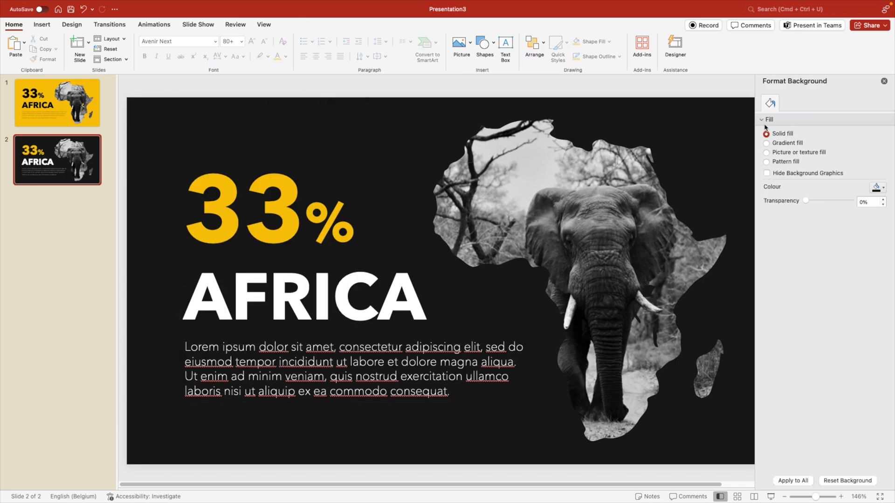
pyautogui.click(884, 82)
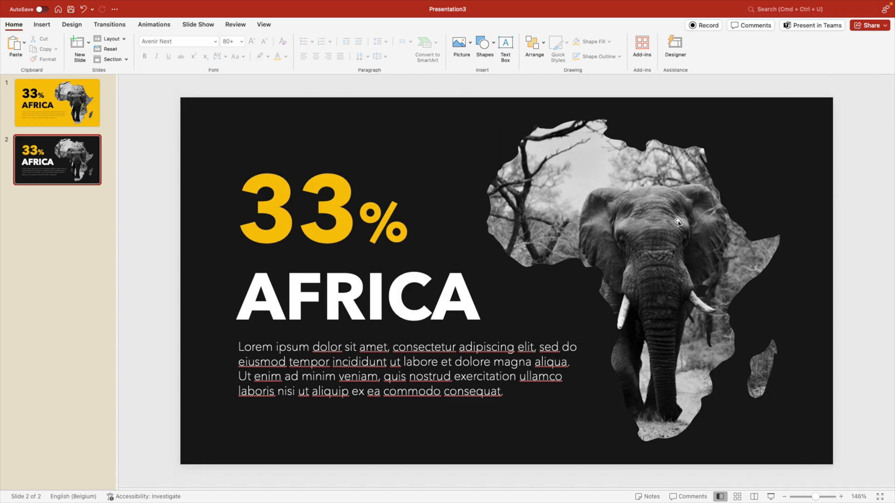
pyautogui.click(661, 213)
# - Apply the Inner shadow preset to the elephant-filled Africa picture
pyautogui.rightClick(661, 213)
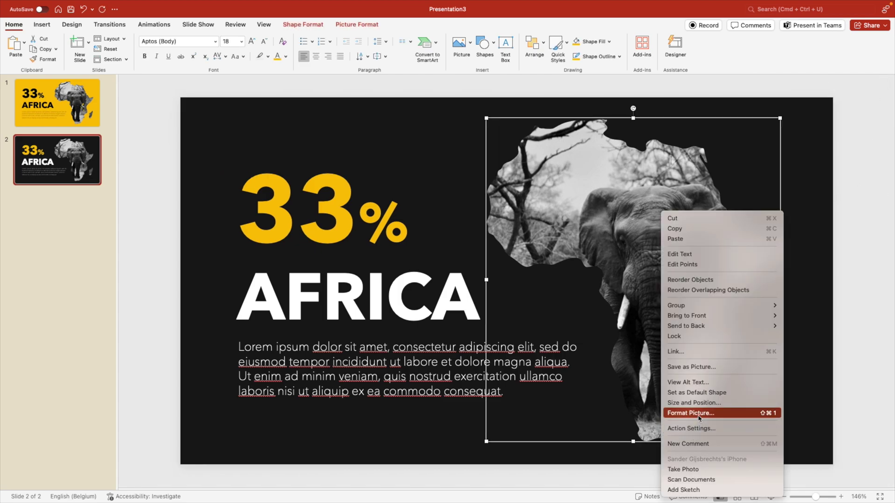
pyautogui.click(698, 414)
pyautogui.click(829, 121)
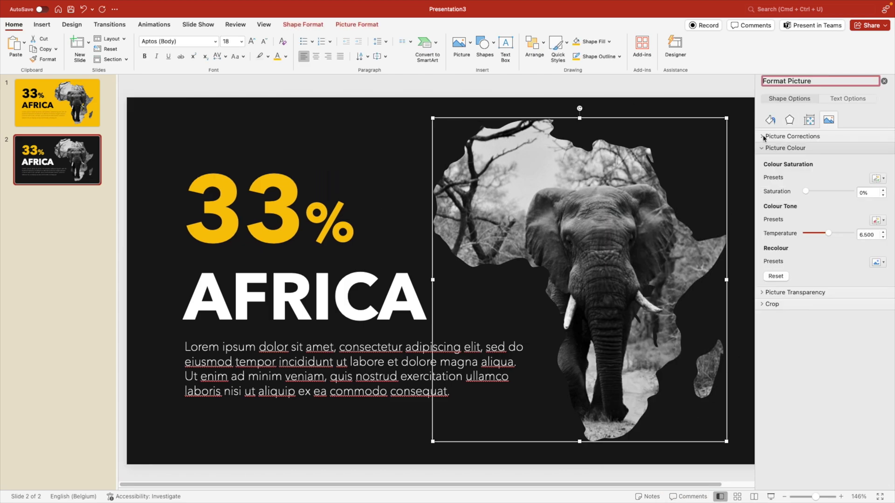
pyautogui.click(789, 120)
pyautogui.click(781, 137)
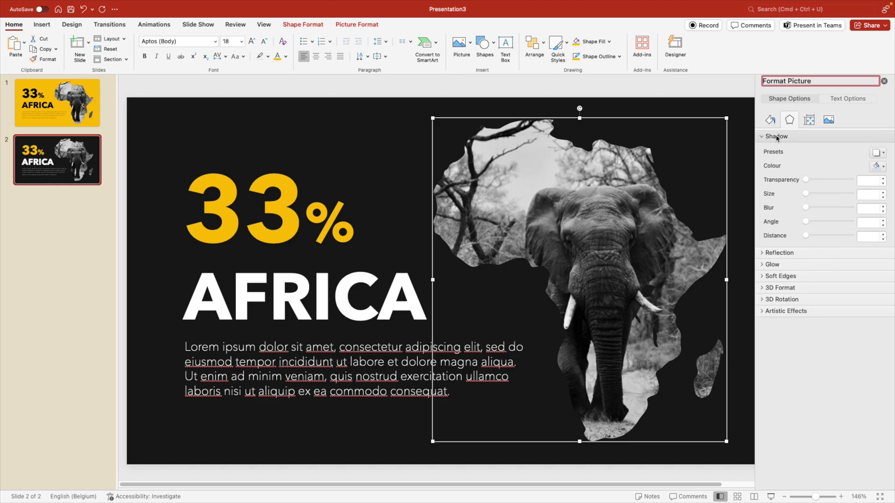
pyautogui.click(881, 159)
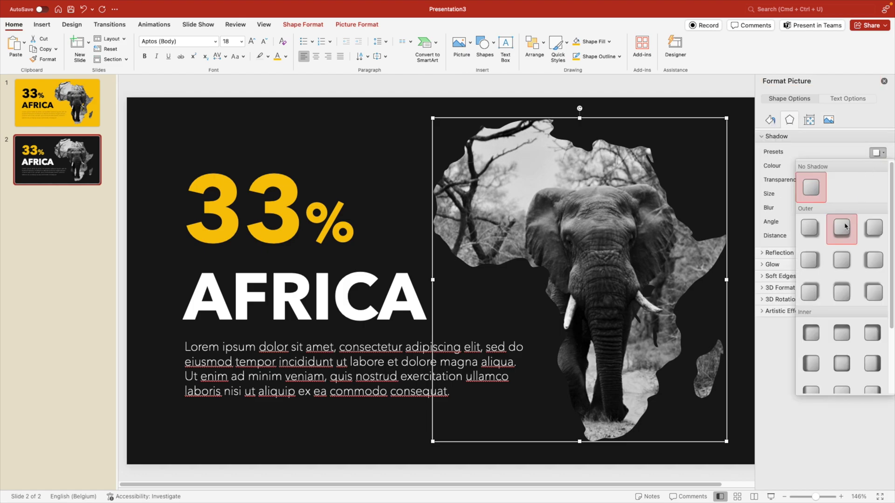
pyautogui.click(812, 332)
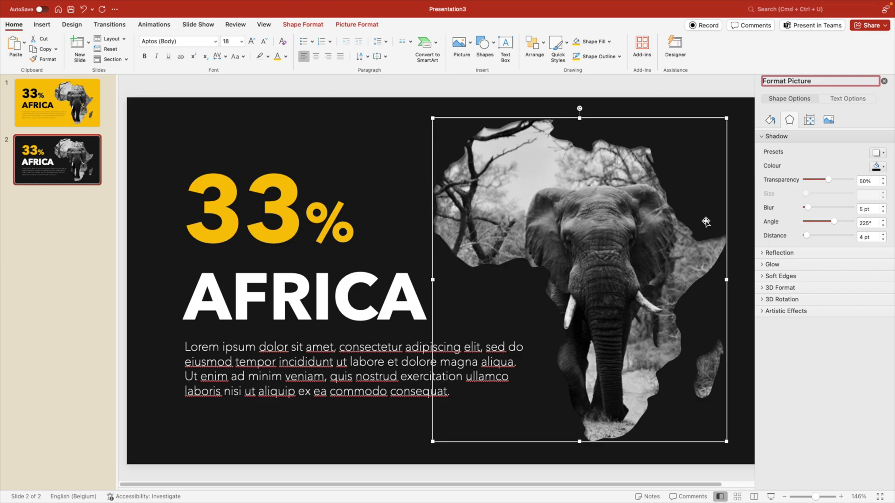
pyautogui.click(596, 215)
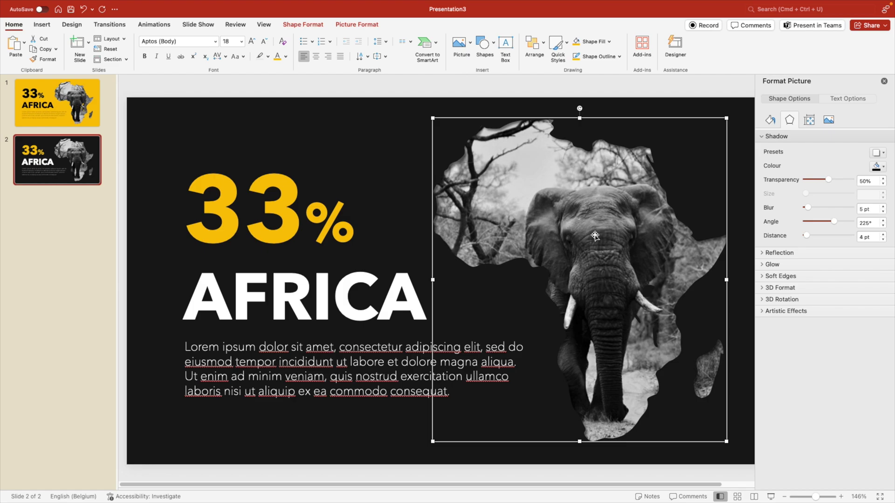
# - Return to the yellow first slide and close the formatting pane
pyautogui.click(59, 121)
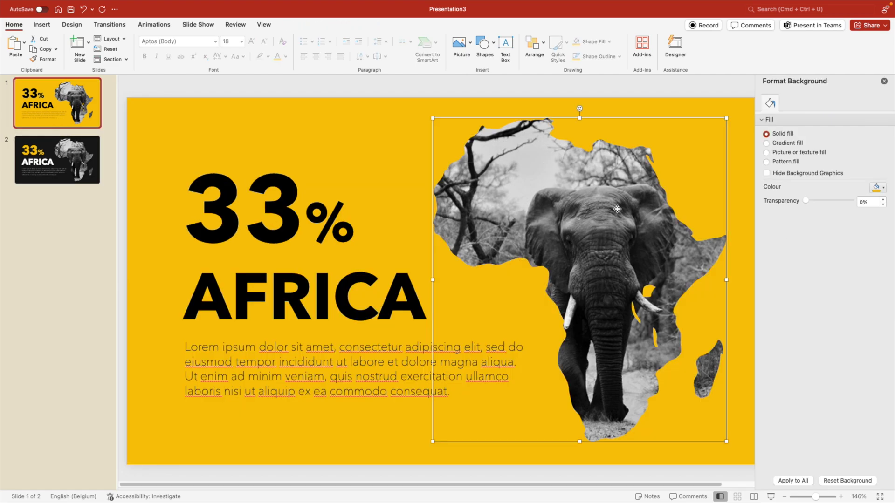
pyautogui.click(617, 209)
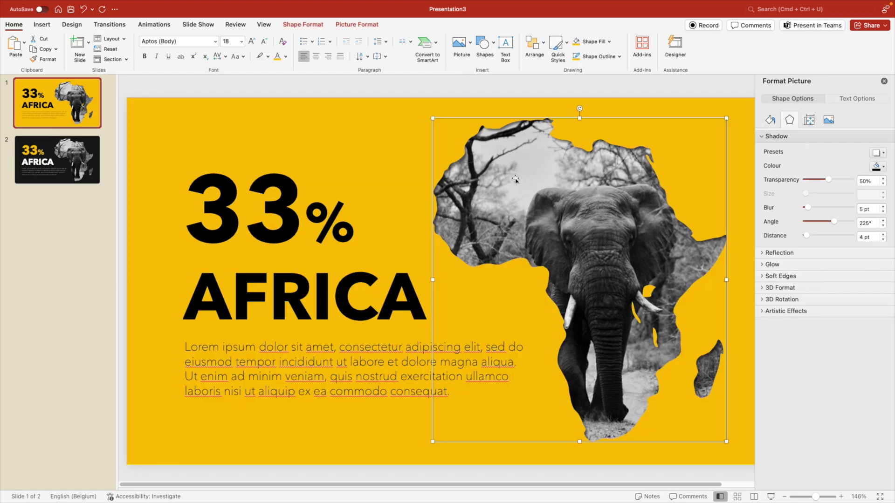
pyautogui.click(396, 140)
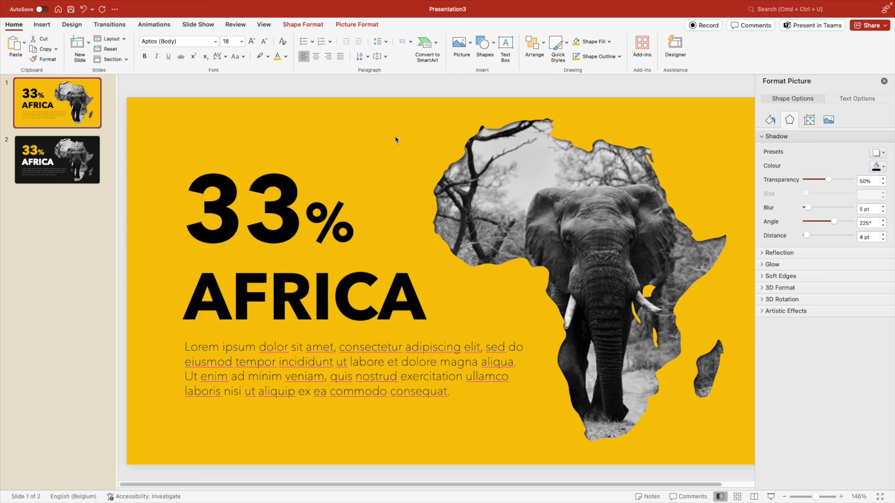
pyautogui.click(884, 81)
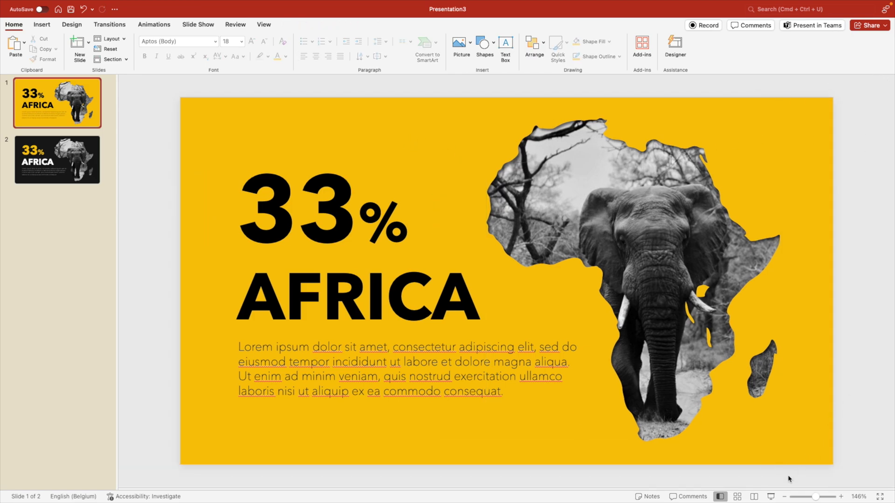